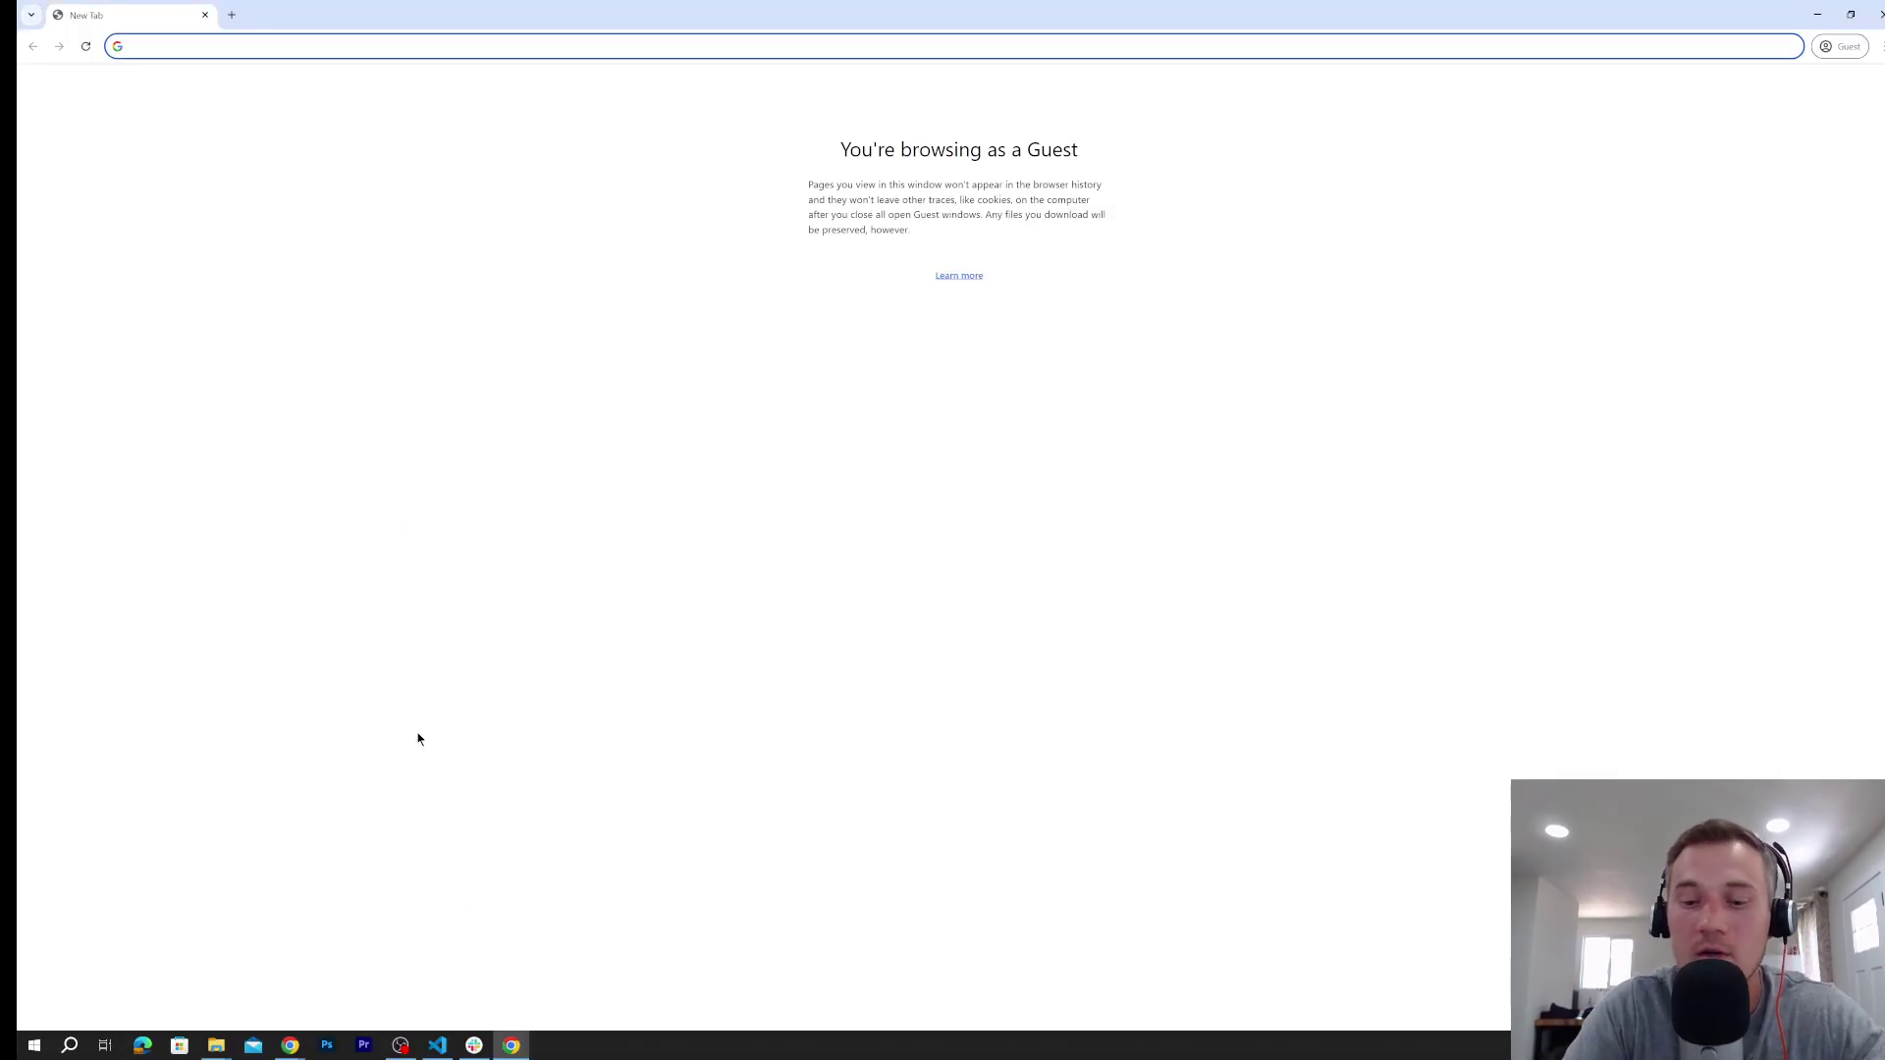
{"action": "type", "text": "llama "}
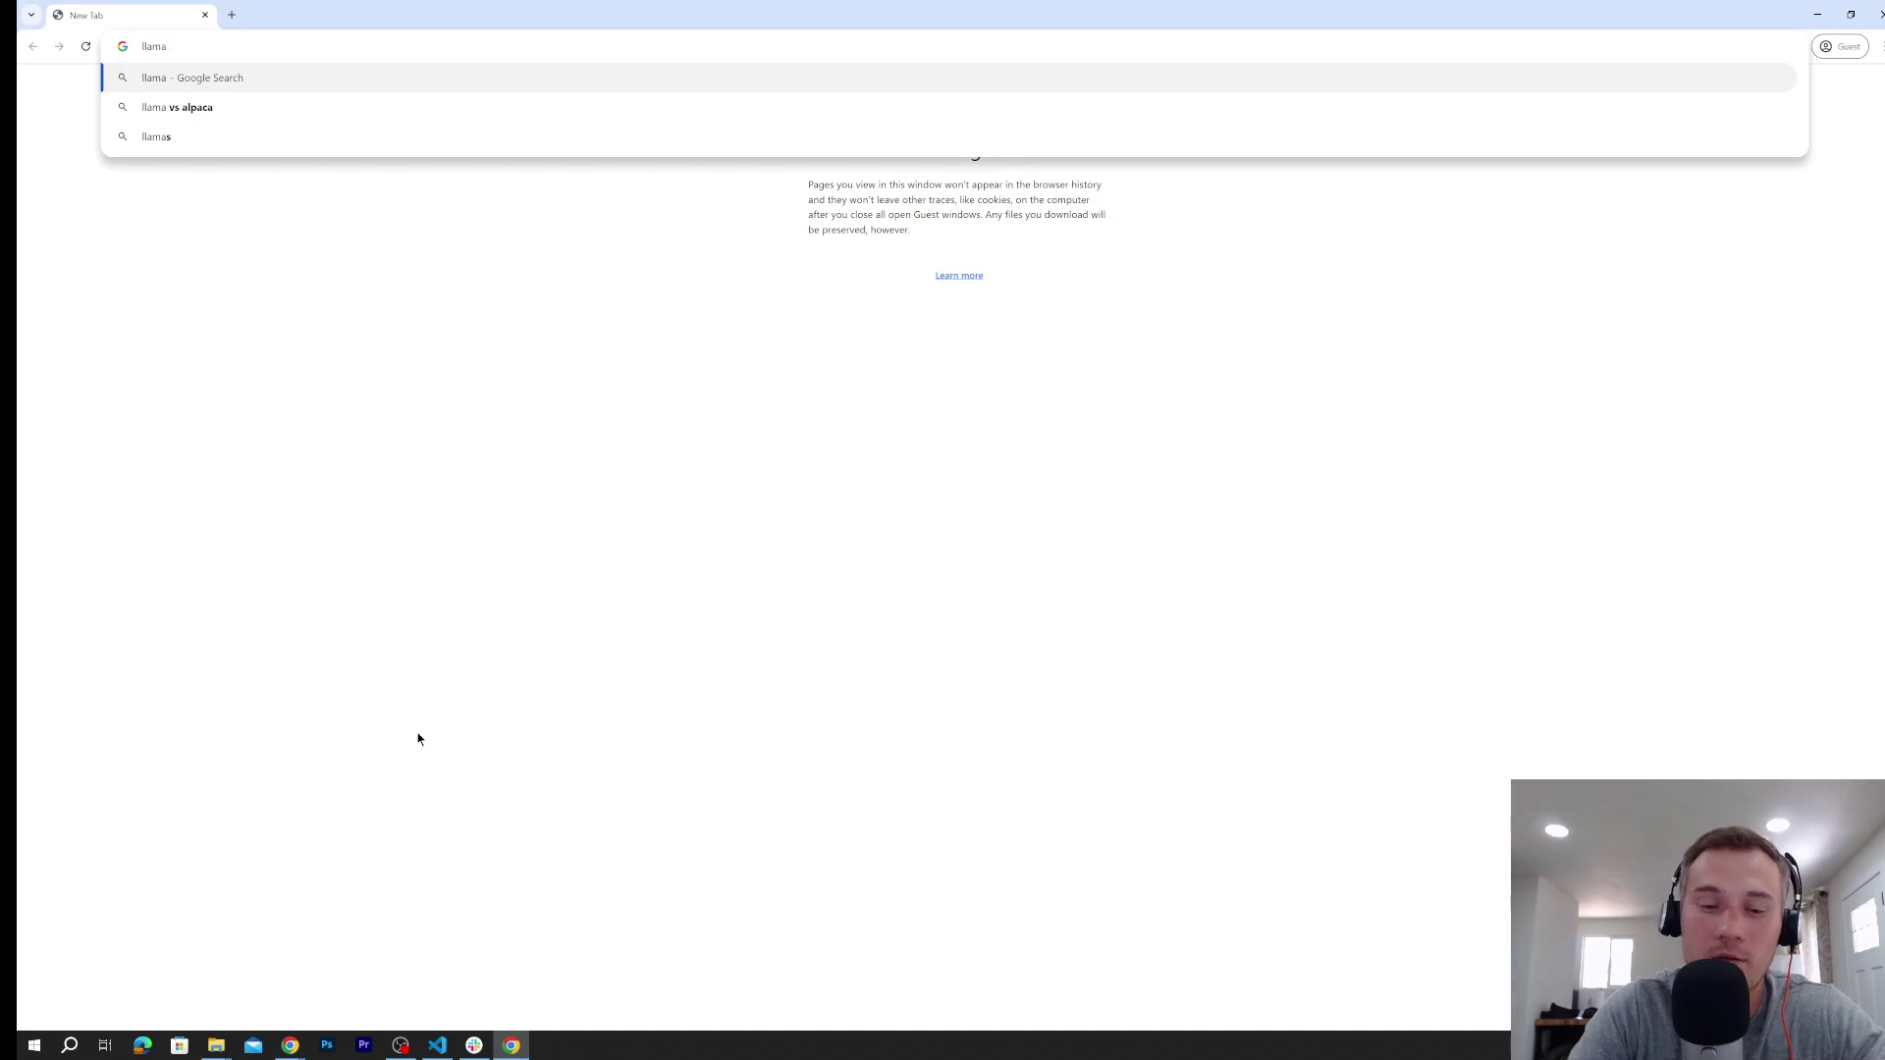
{"action": "type", "text": "3.1"}
Open Meta's Introducing Llama 3.1 post from a 'llama 3.1' search, then show the What is LLAMA 3.1 slide
{"action": "key", "text": "Return"}
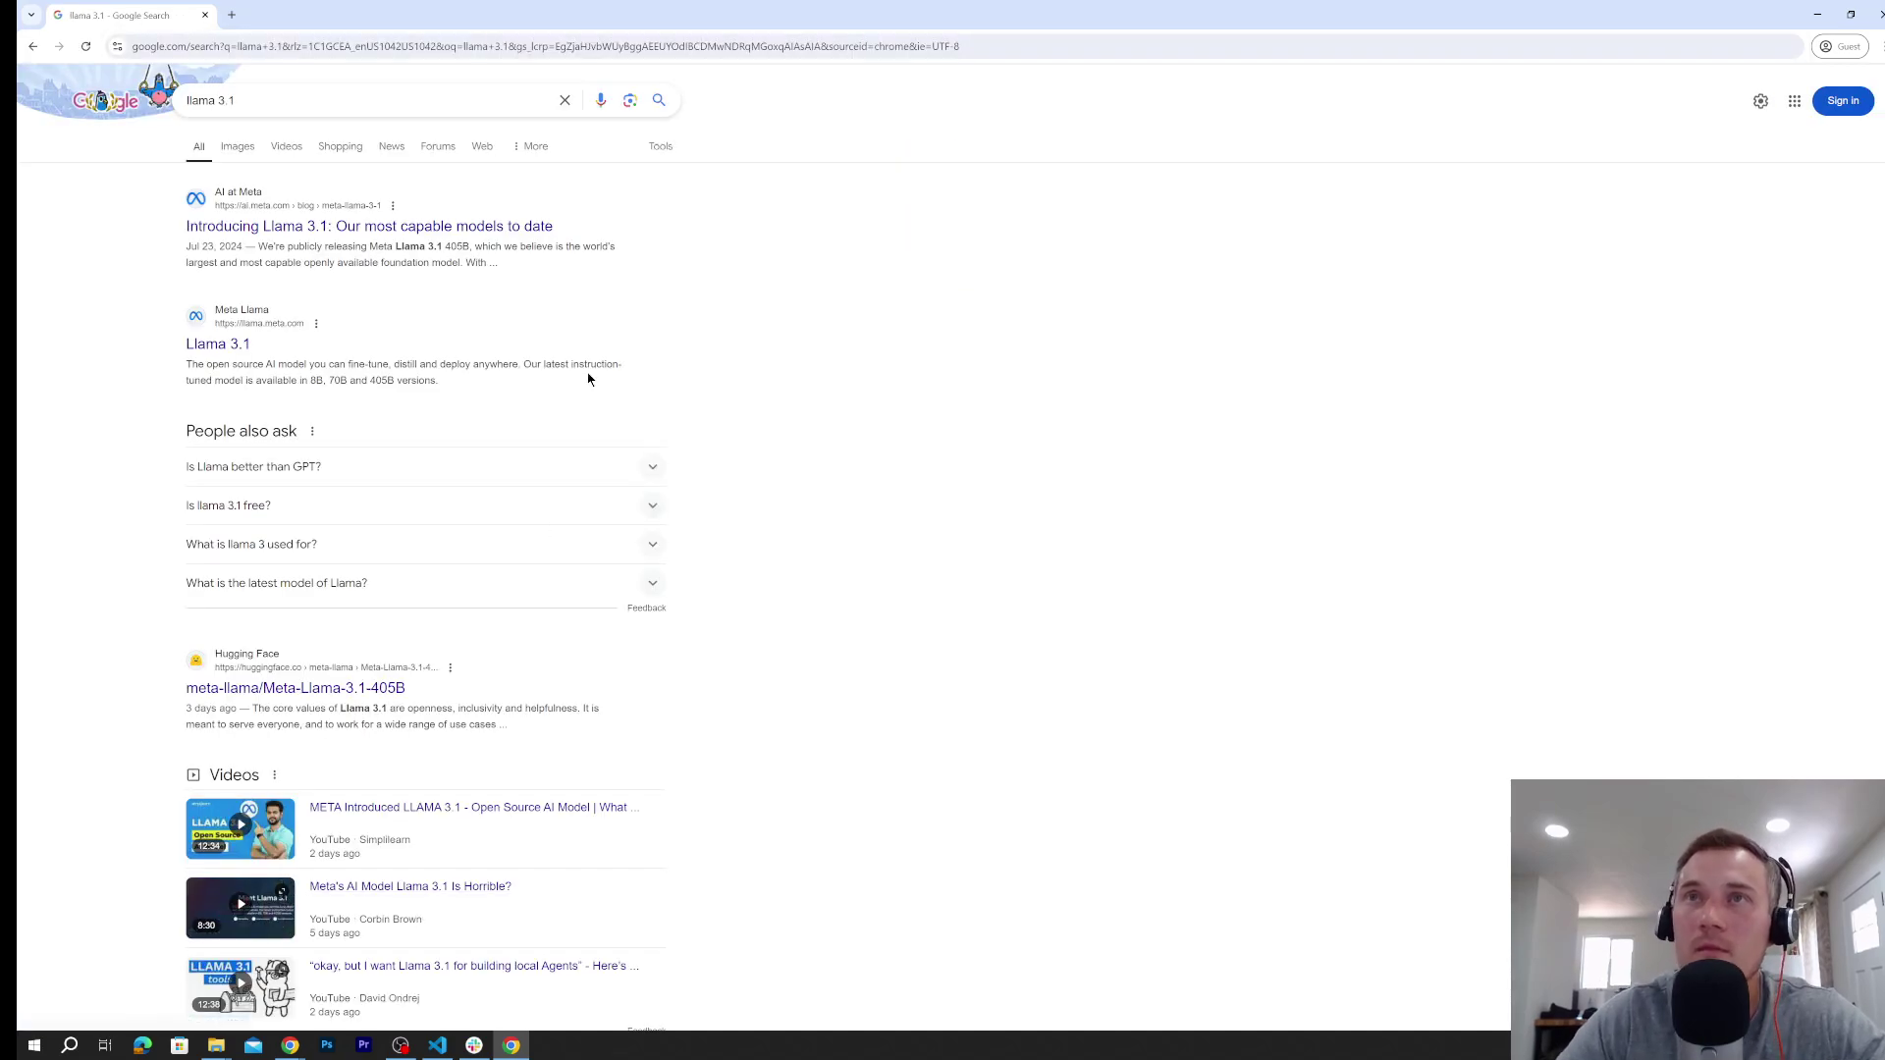
{"action": "left_click", "coordinate": [493, 226]}
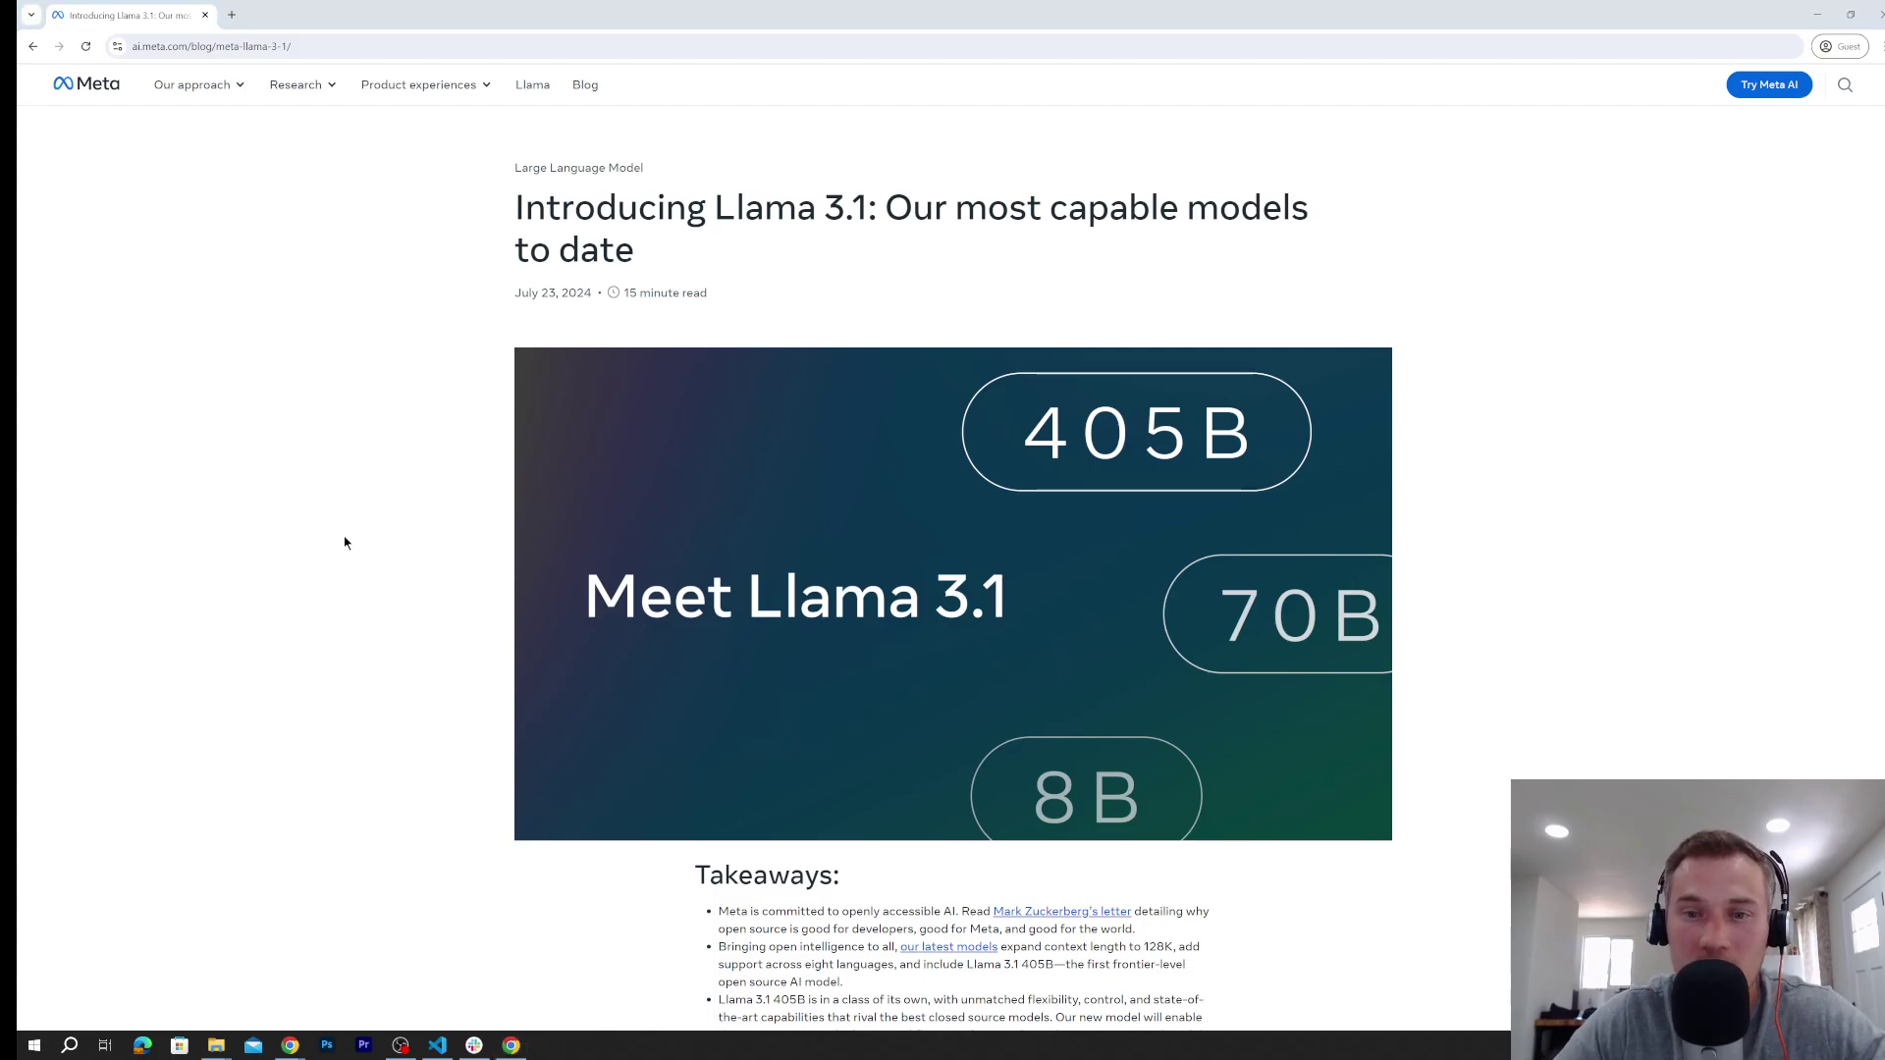
{"action": "key", "text": "alt+Tab"}
{"action": "key", "text": "Right"}
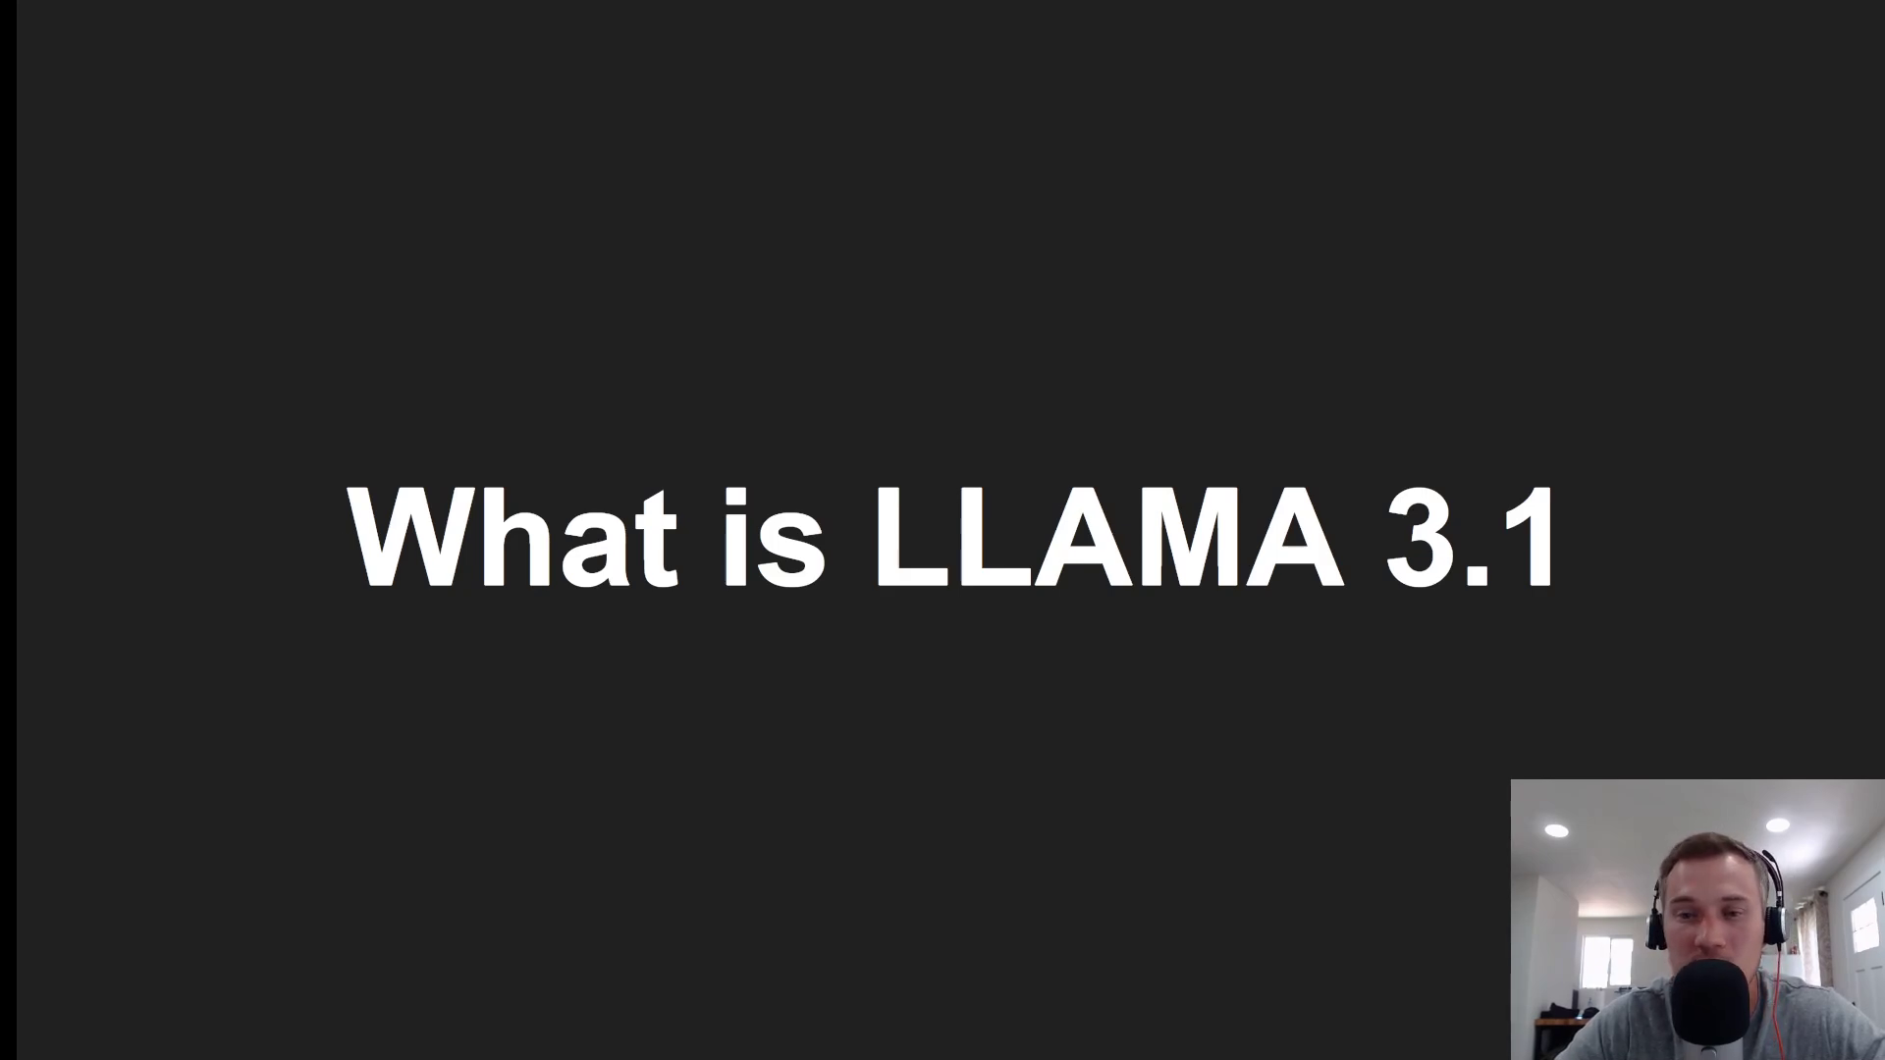
Advance the slideshow past What is OLLAMA to the How to run OLLAMA slide
{"action": "key", "text": "Right"}
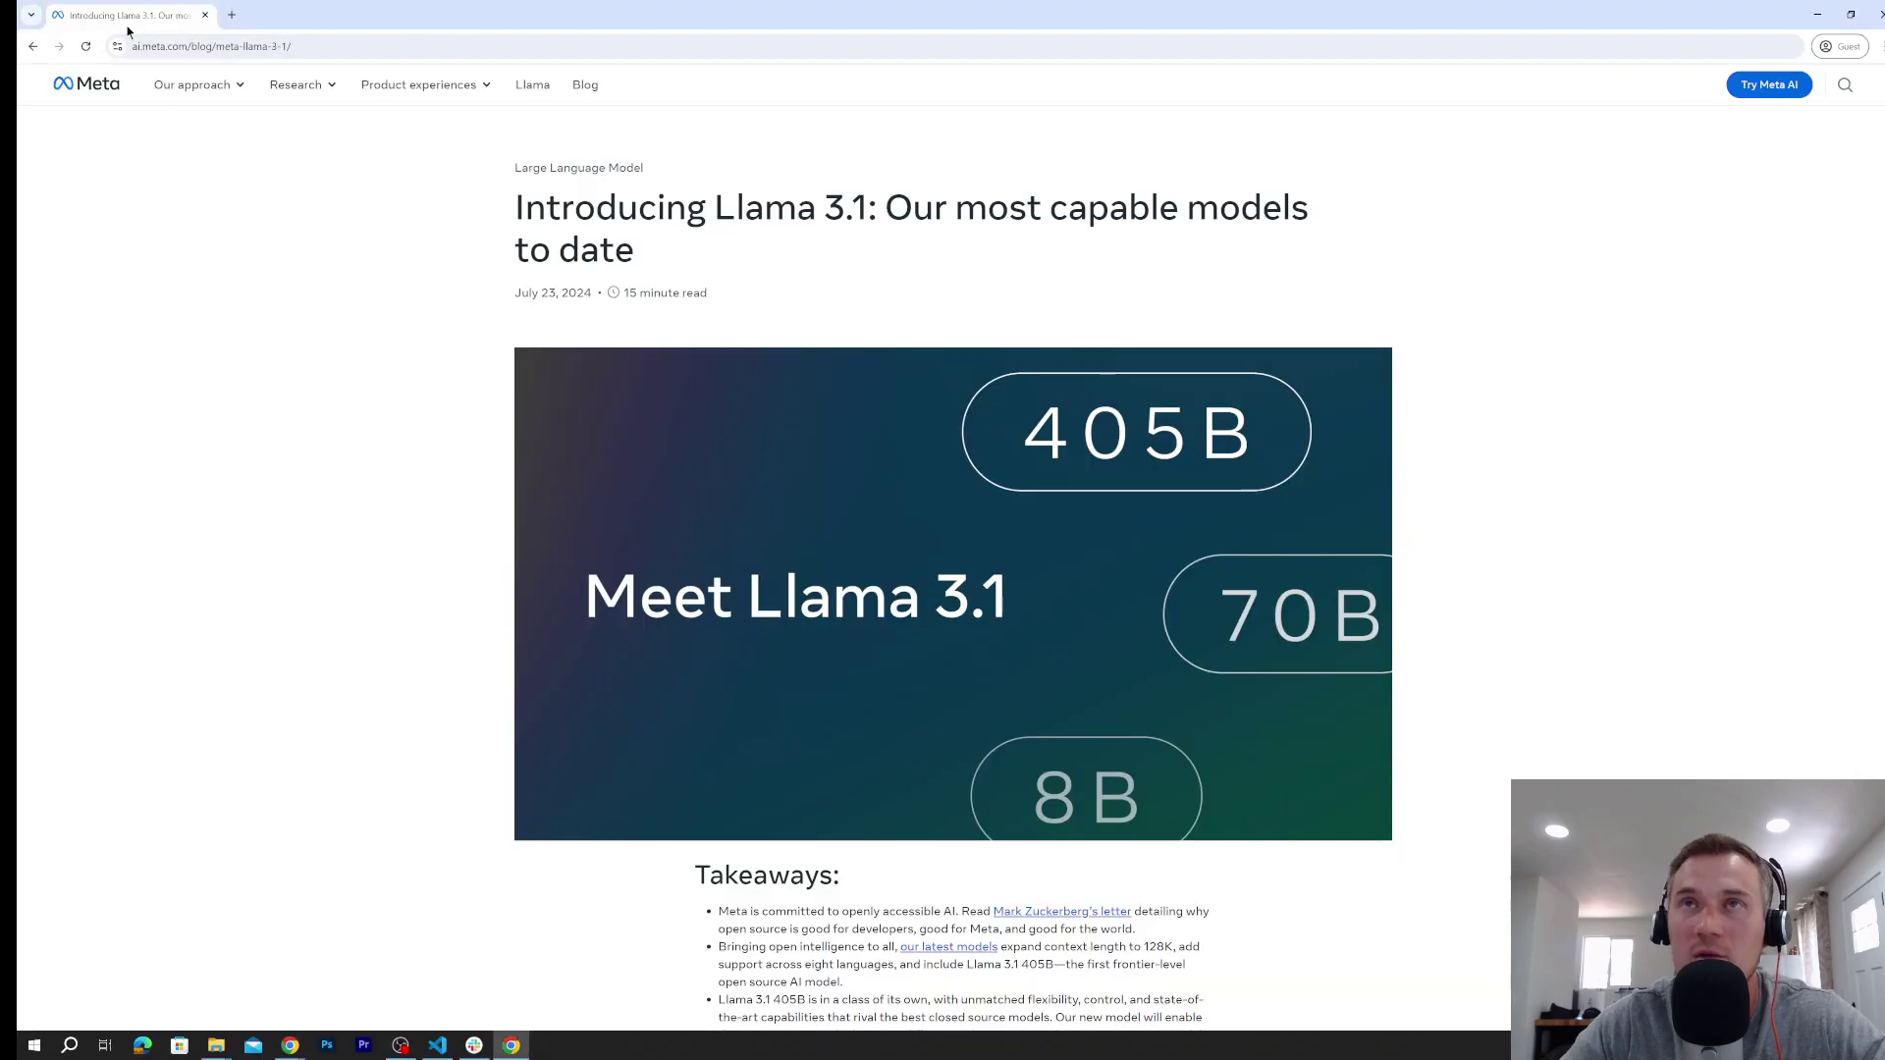
Search Google for 'ollama', open ollama.com, and briefly highlight part of its tagline
{"action": "left_click", "coordinate": [221, 47]}
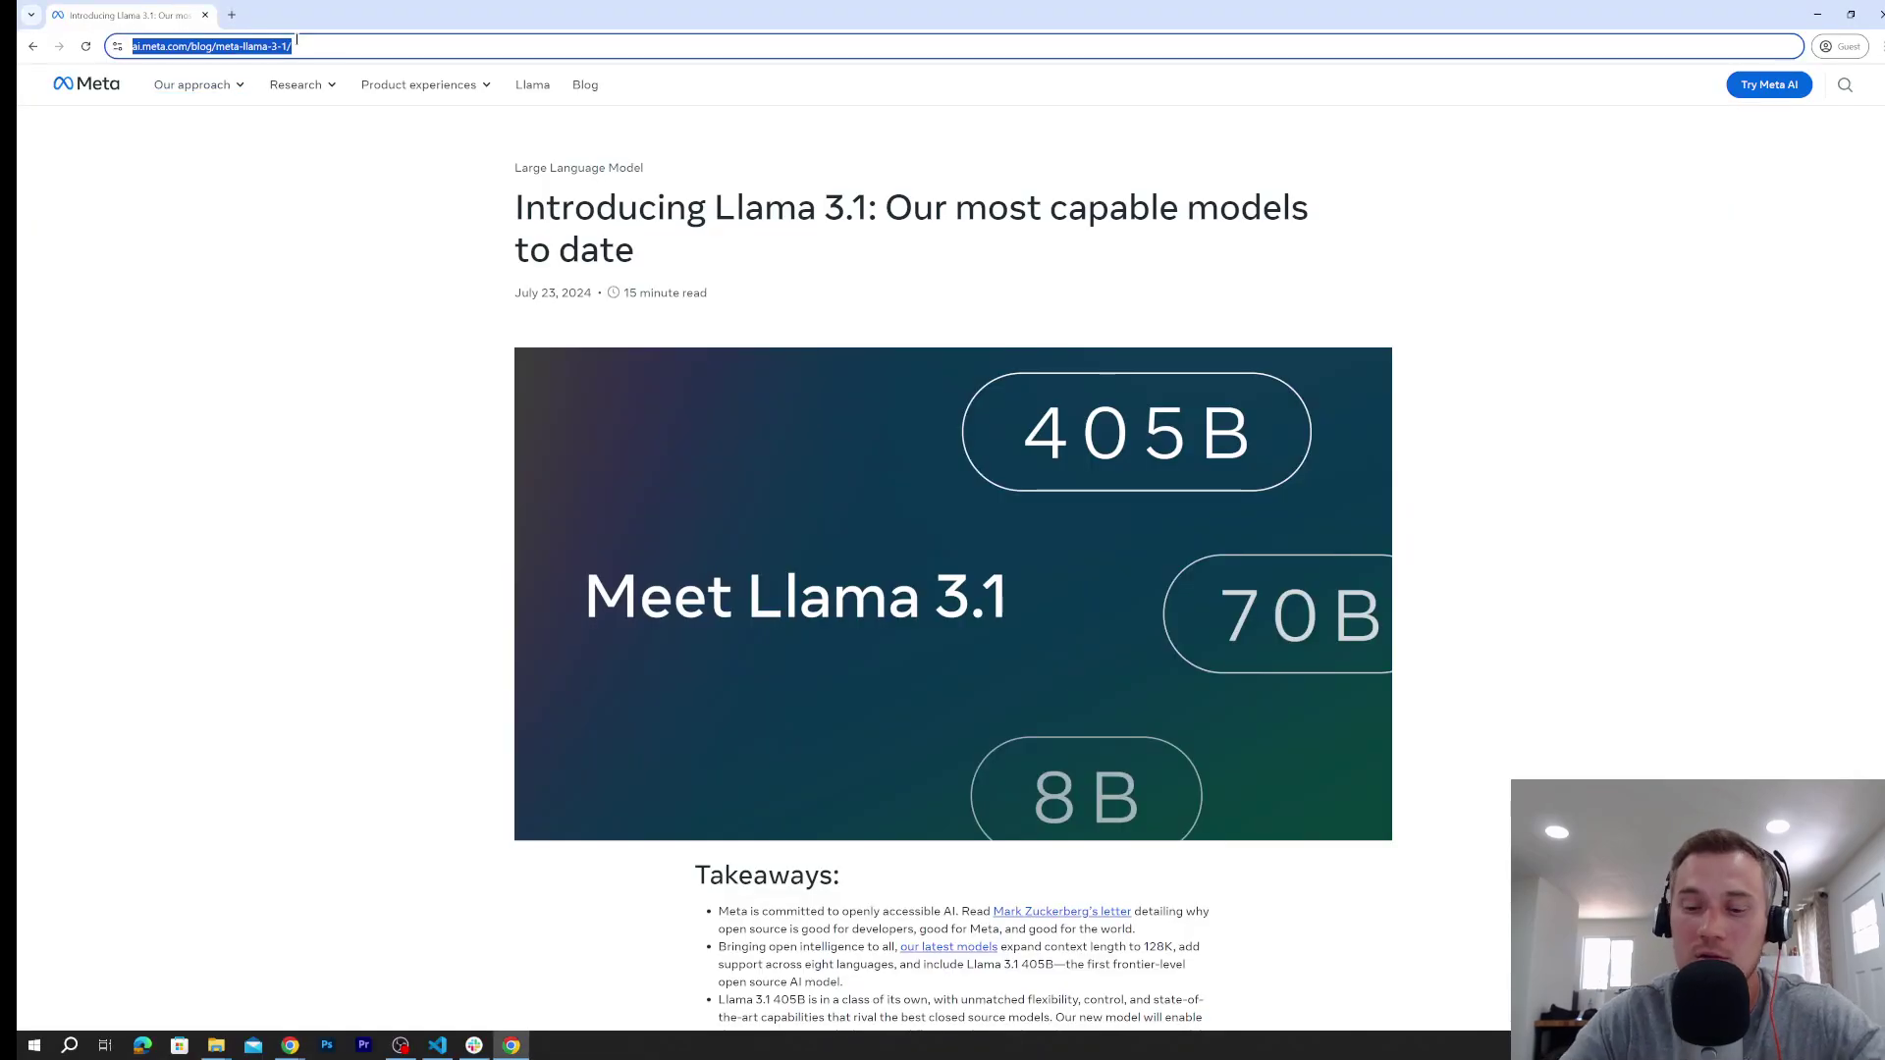
{"action": "type", "text": "oll"}
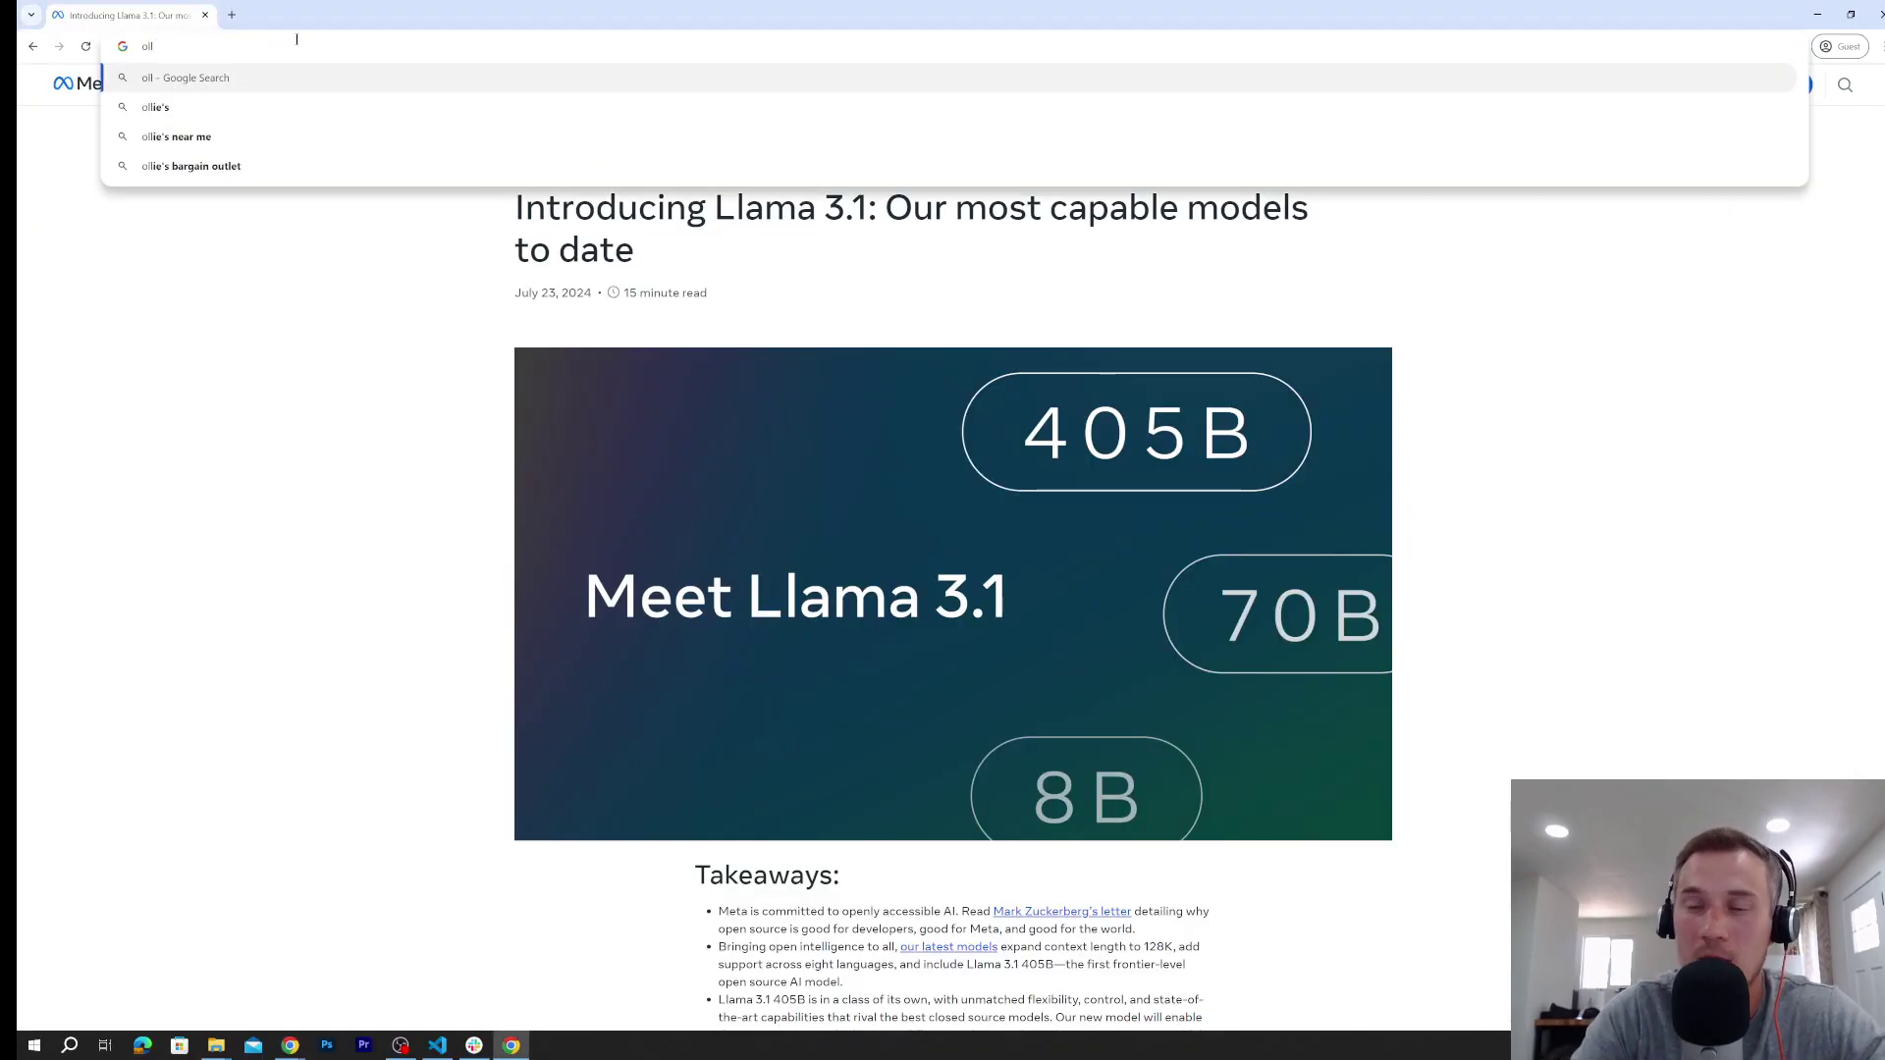
{"action": "type", "text": "ama"}
{"action": "key", "text": "Return"}
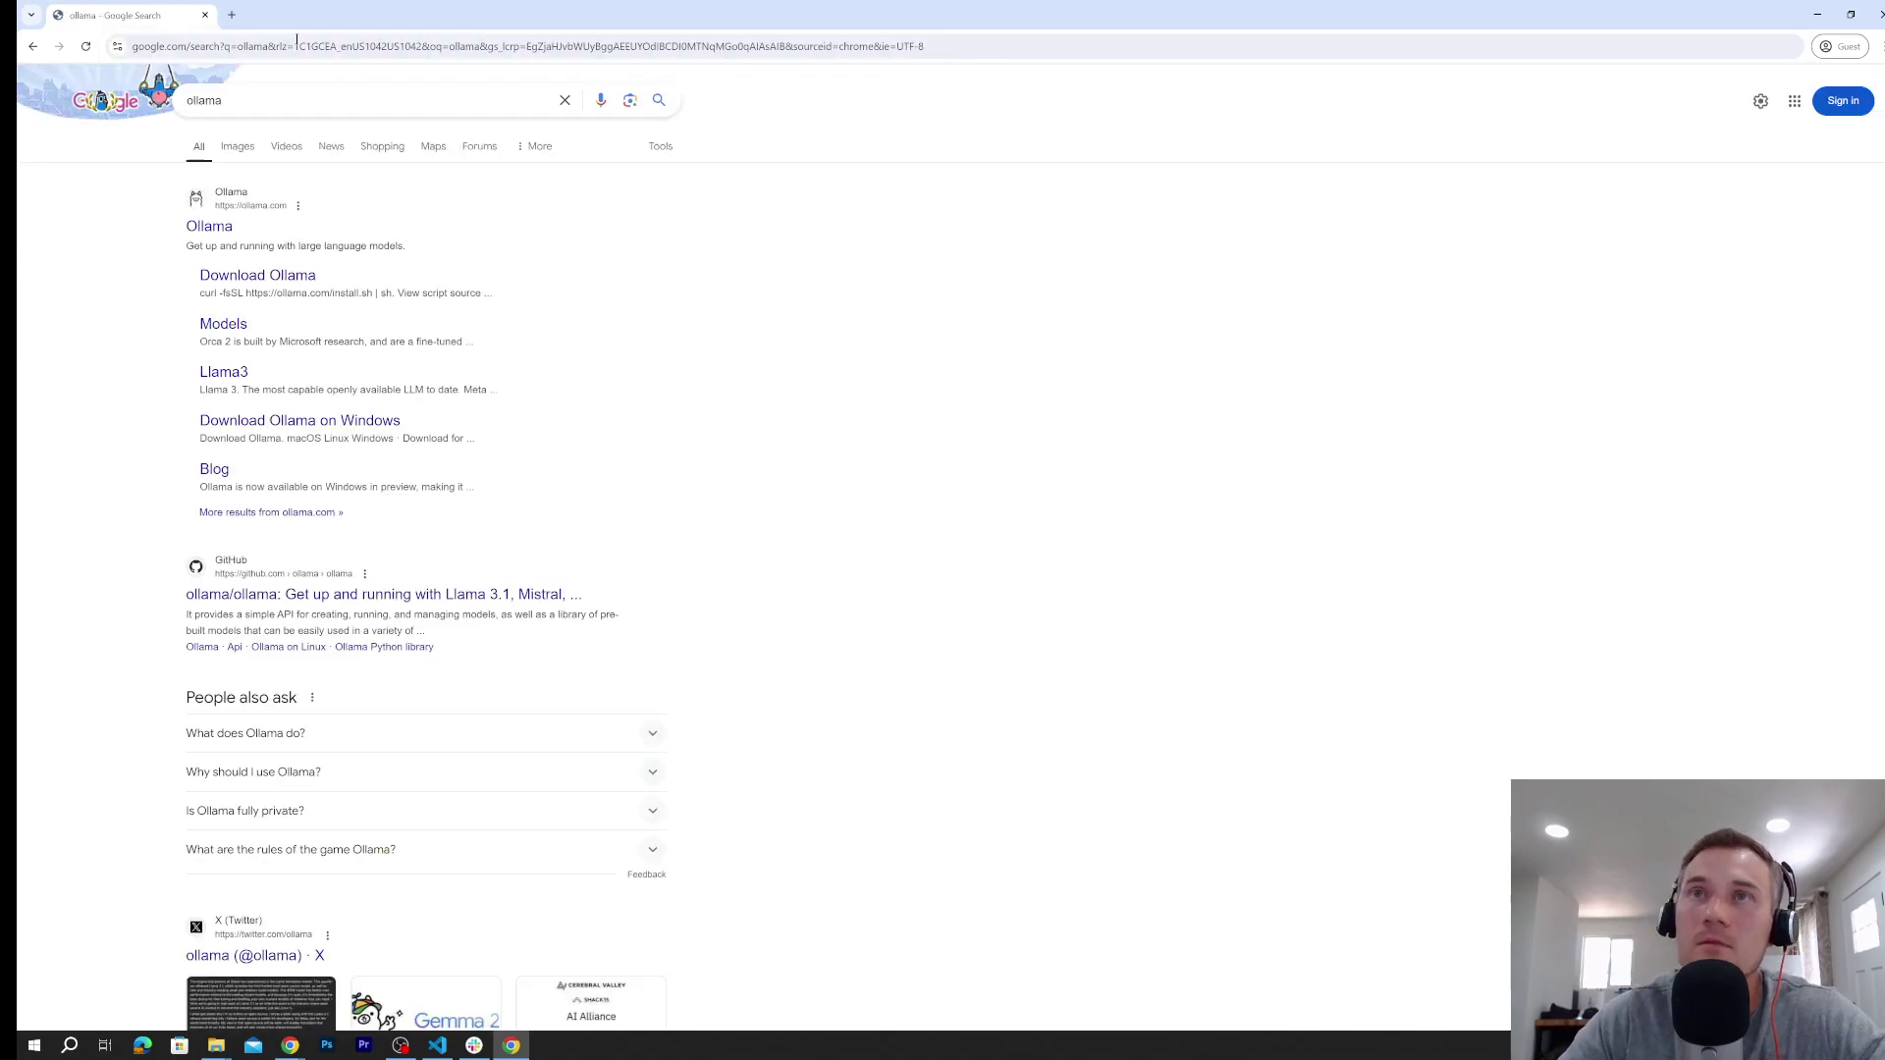
{"action": "left_click", "coordinate": [209, 227]}
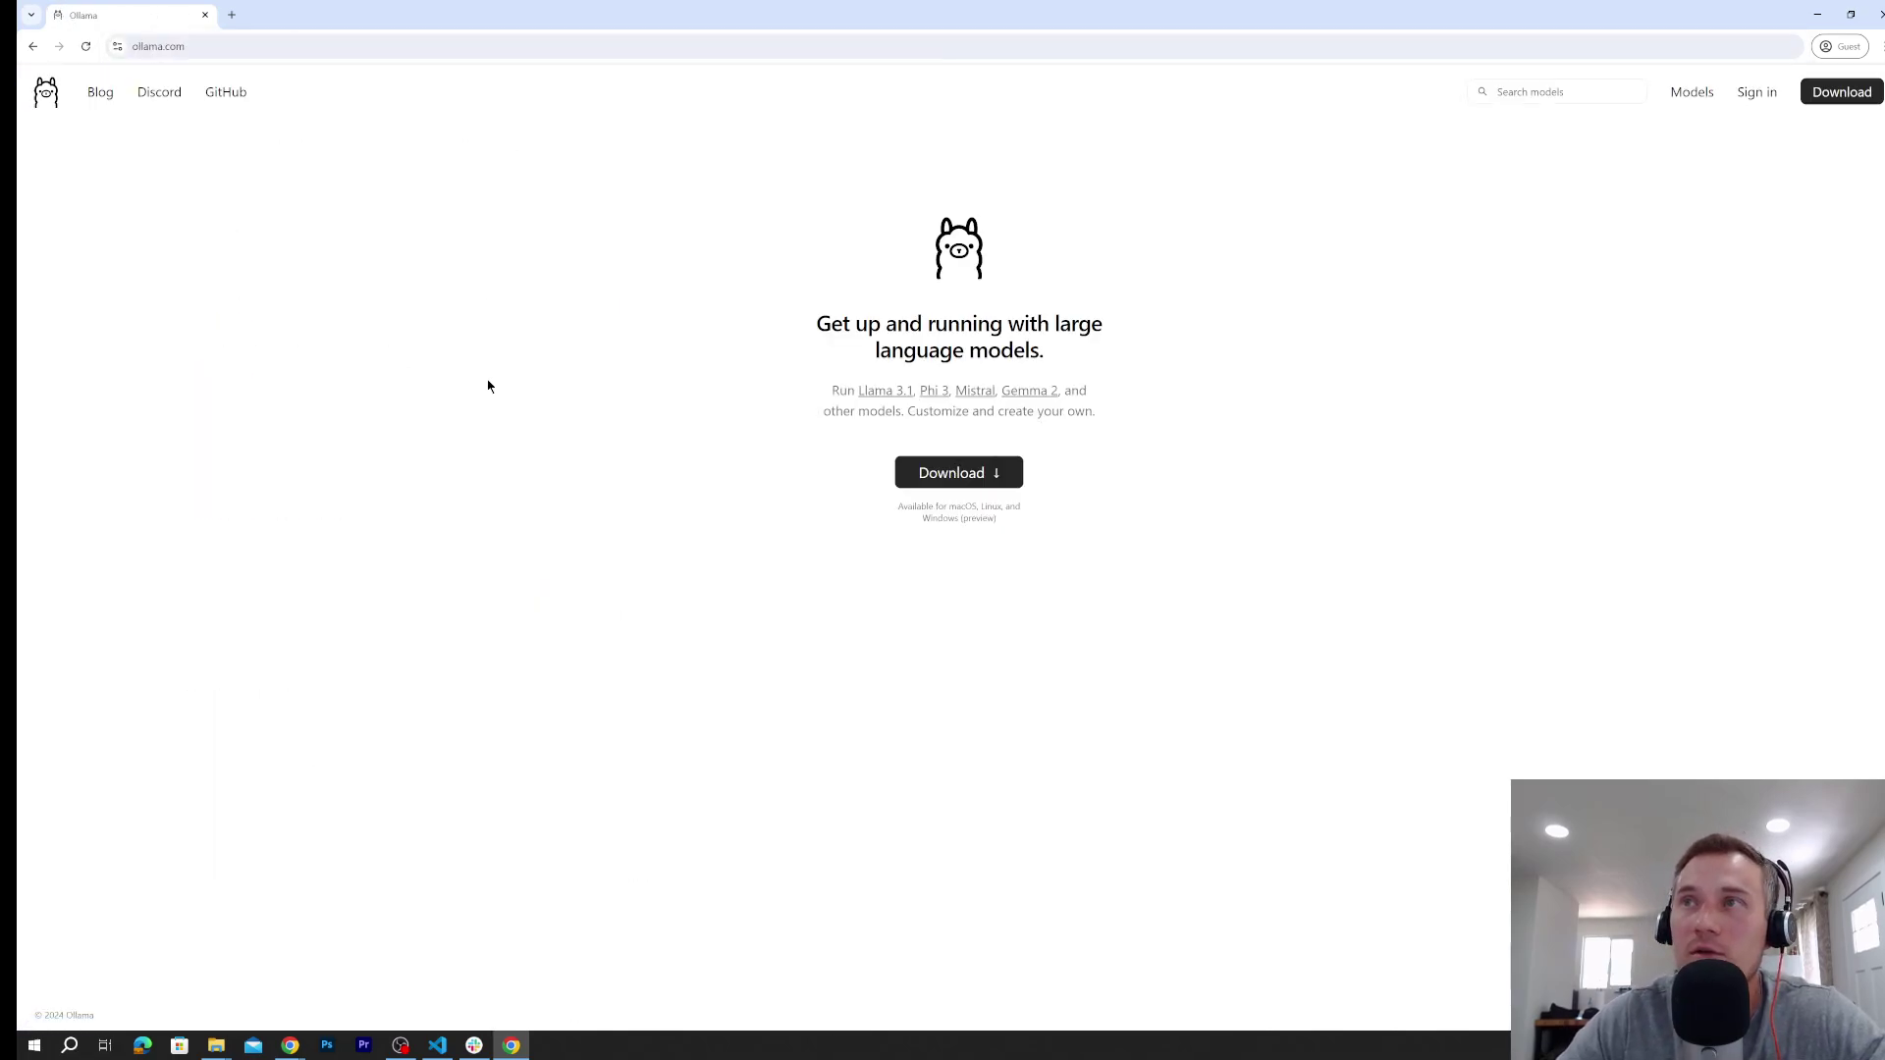
{"action": "left_click_drag", "start_coordinate": [1048, 354], "coordinate": [818, 321]}
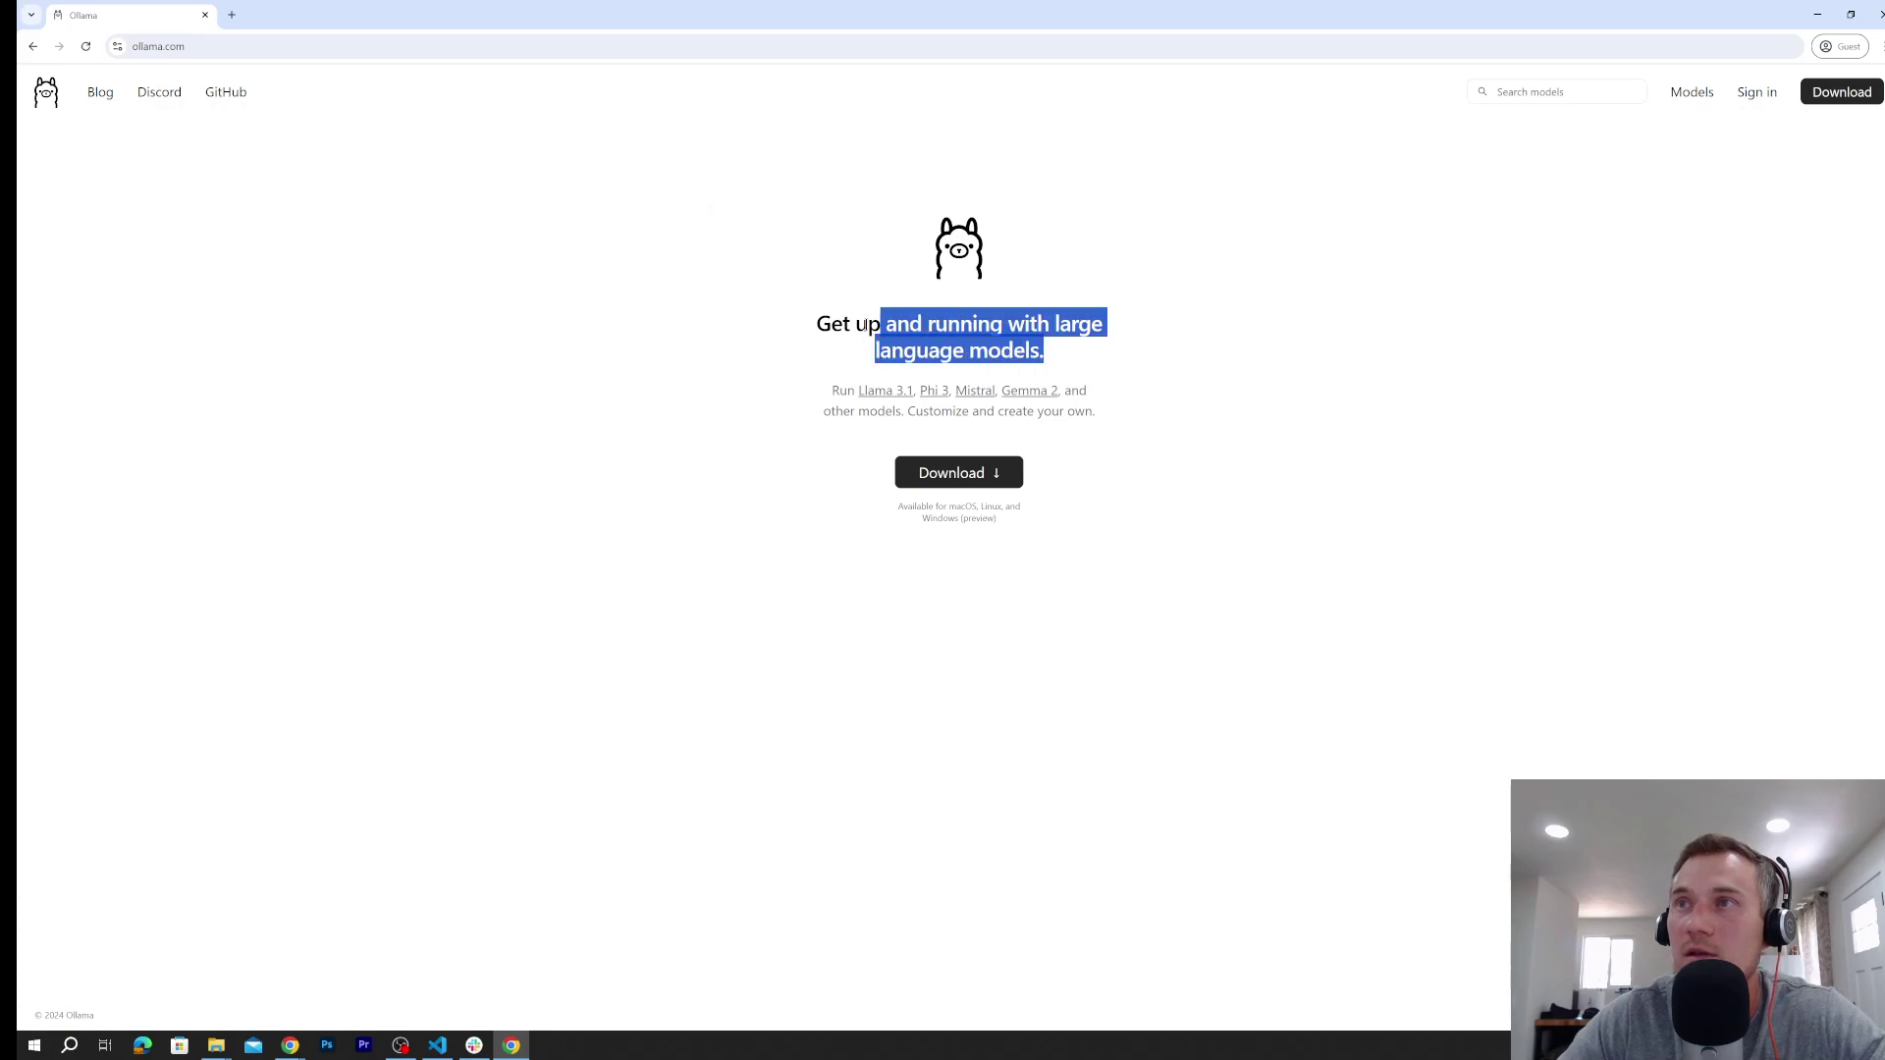
{"action": "left_click", "coordinate": [736, 263]}
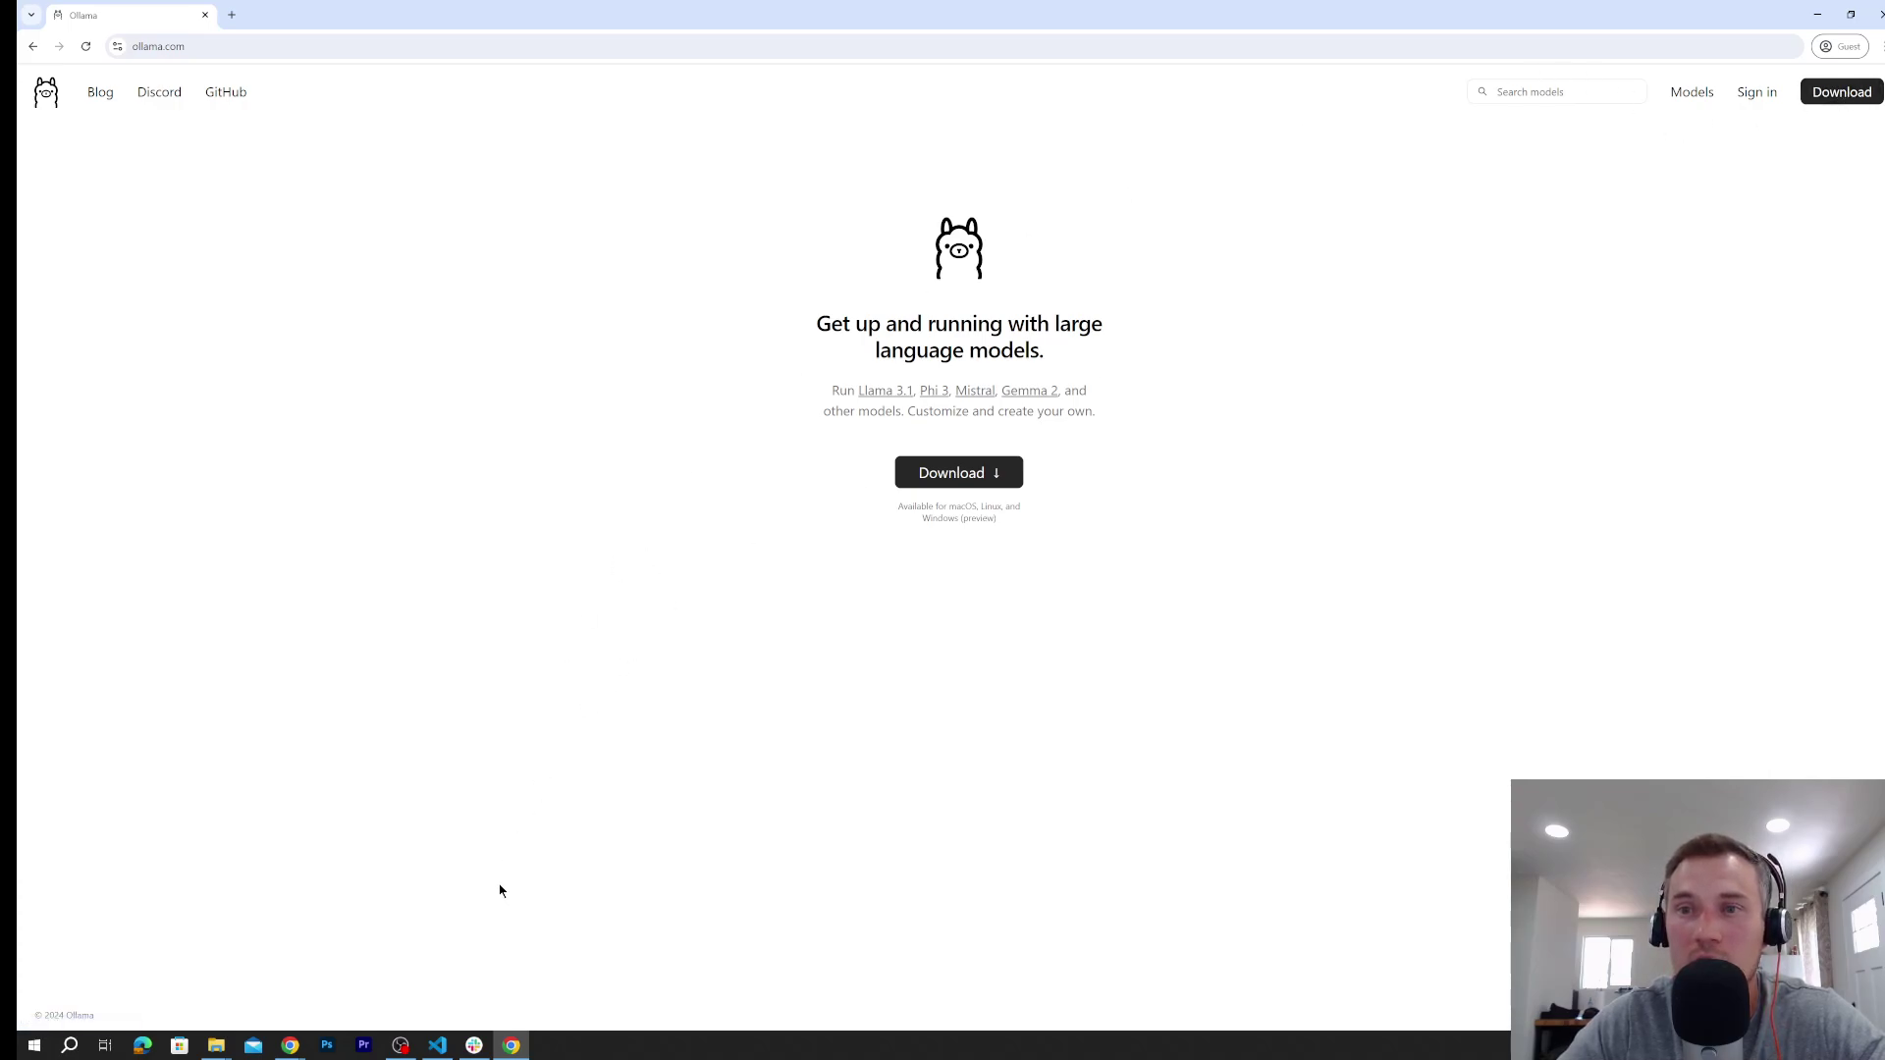
Recall and run 'ollama run llama3.1' in the VS Code terminal
{"action": "left_click", "coordinate": [437, 1045]}
{"action": "mouse_move", "coordinate": [351, 335]}
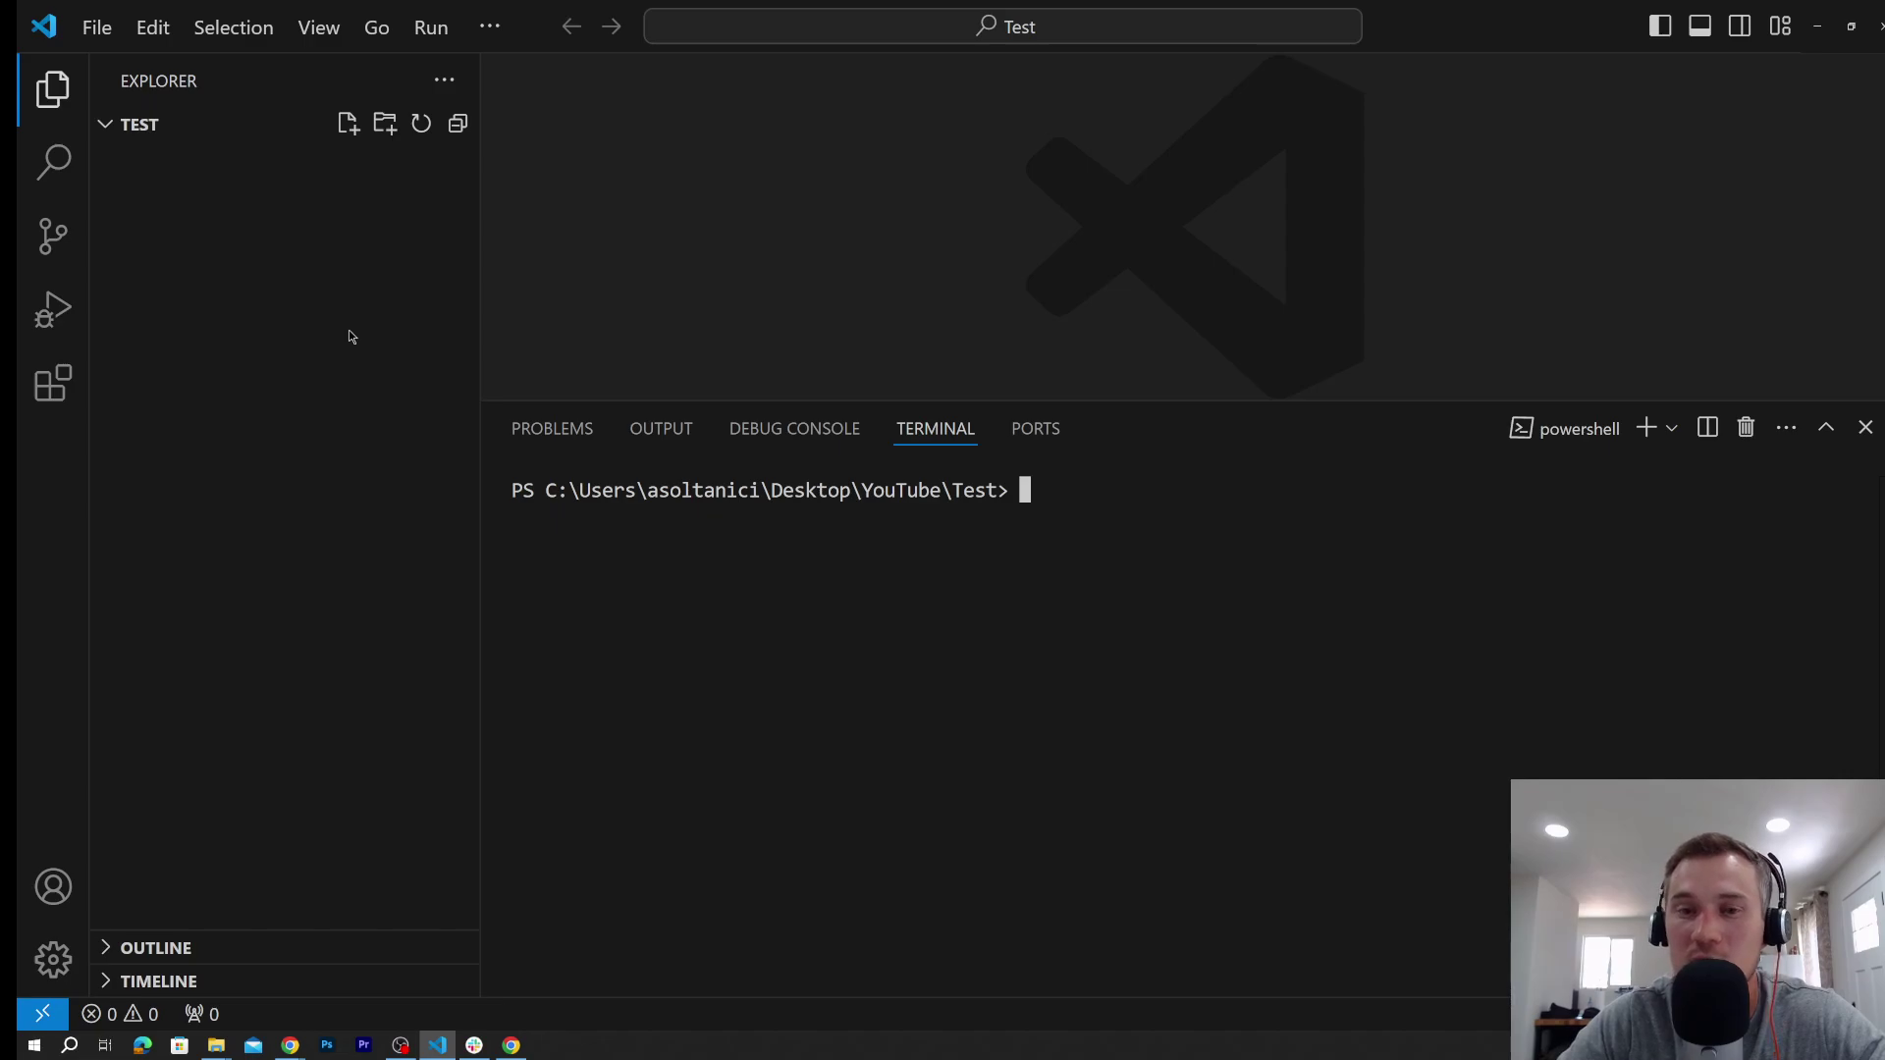
{"action": "key", "text": "Up"}
{"action": "key", "text": "Up"}
{"action": "key", "text": "Up"}
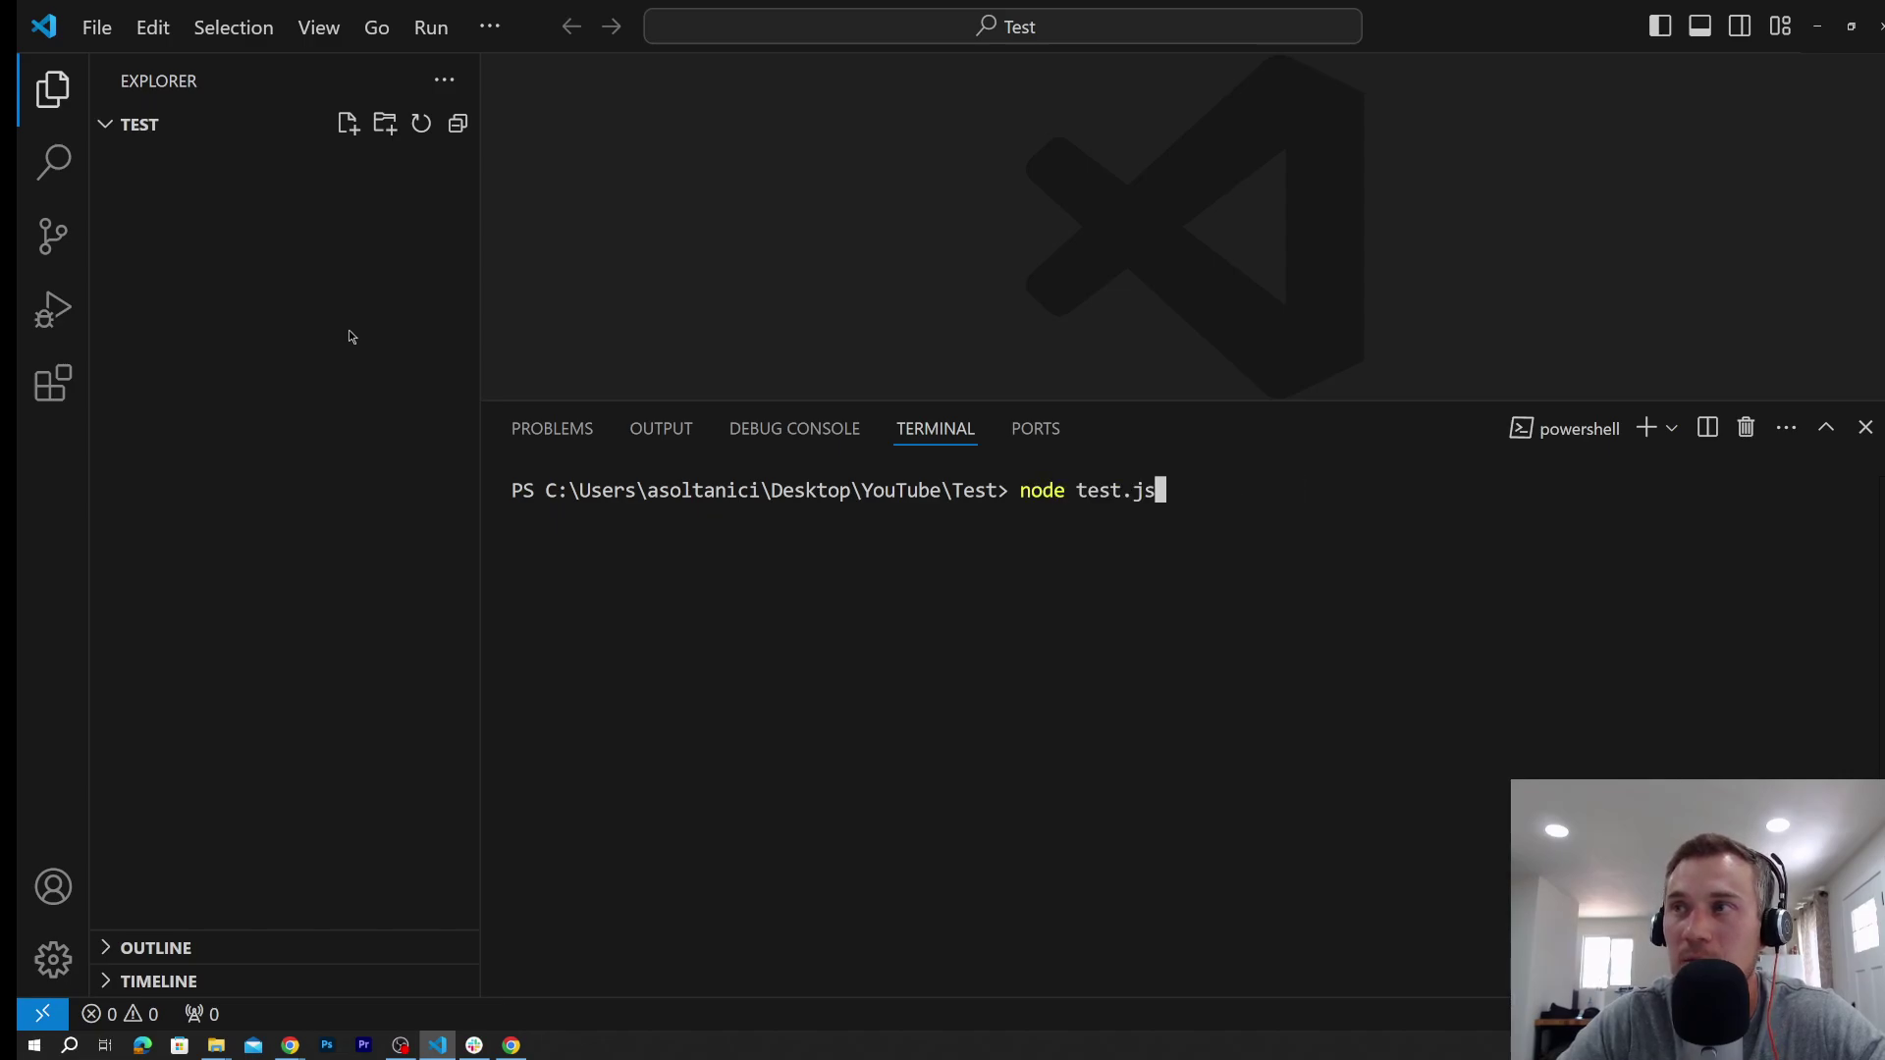
{"action": "key", "text": "Down"}
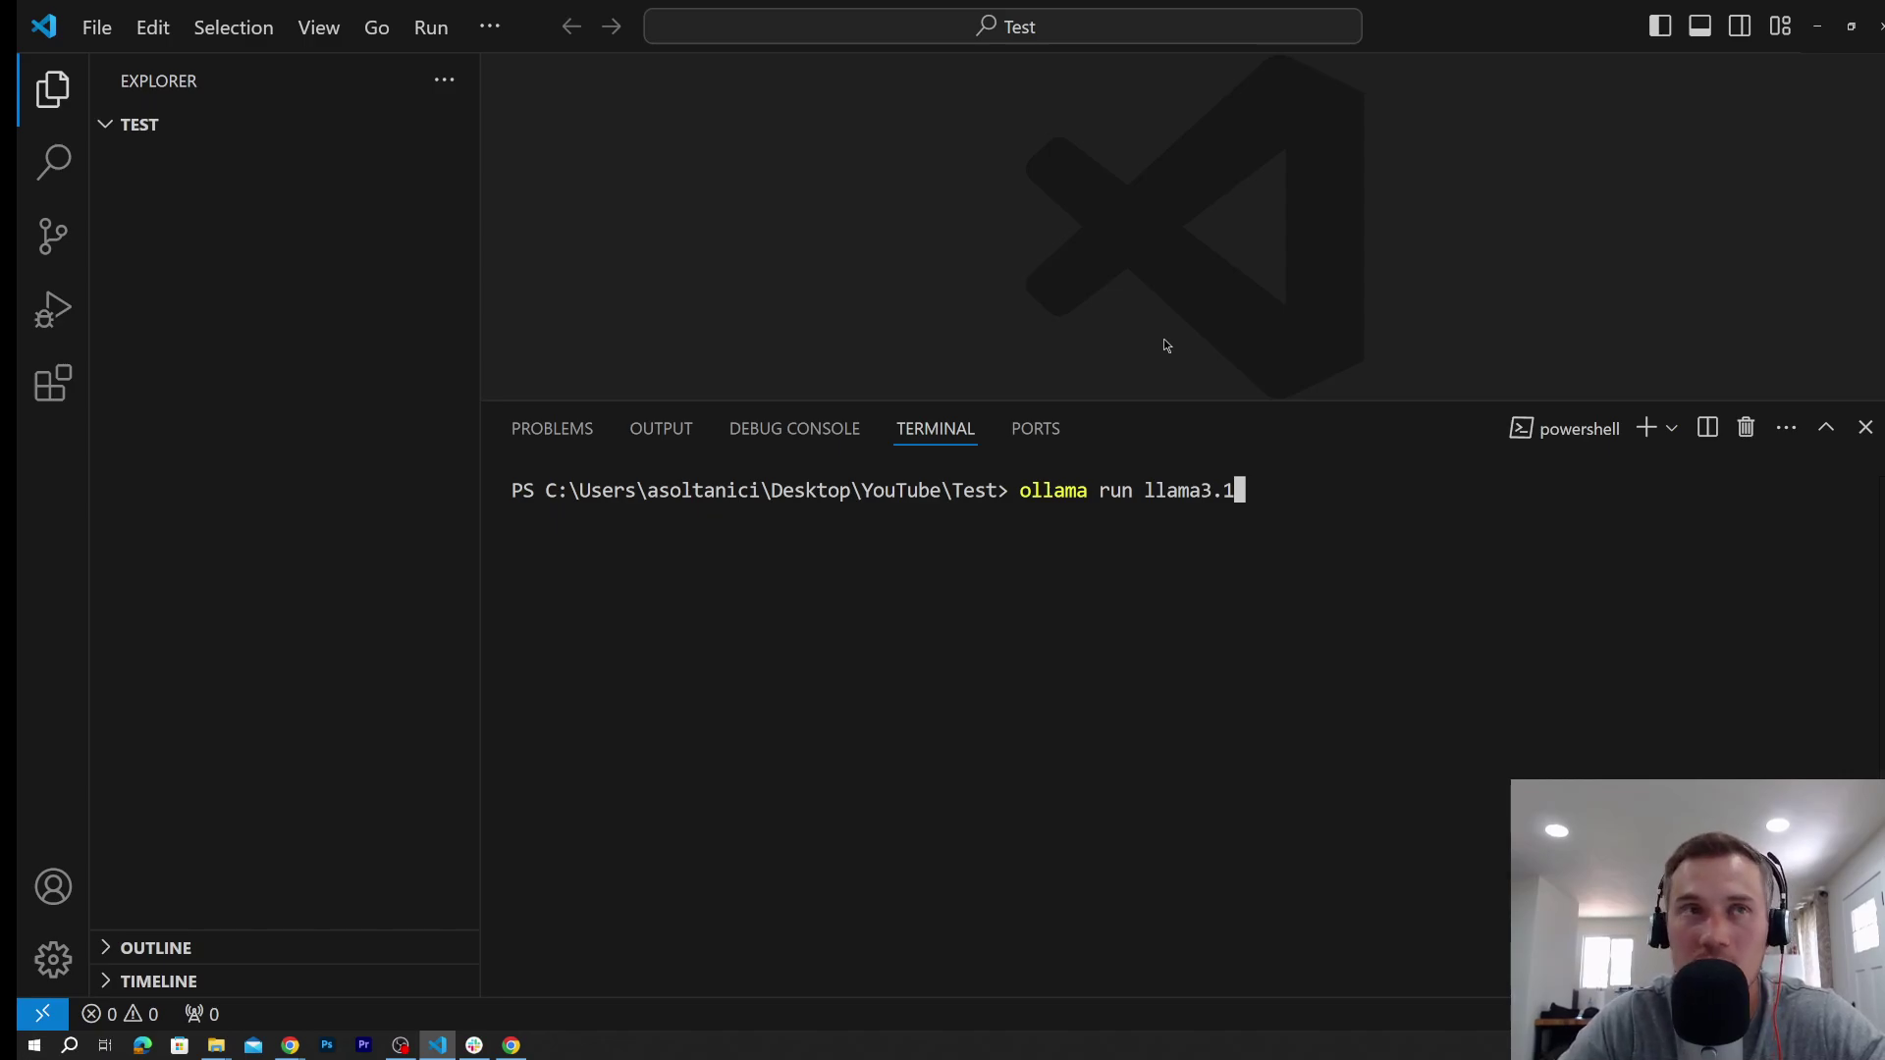
{"action": "key", "text": "Return"}
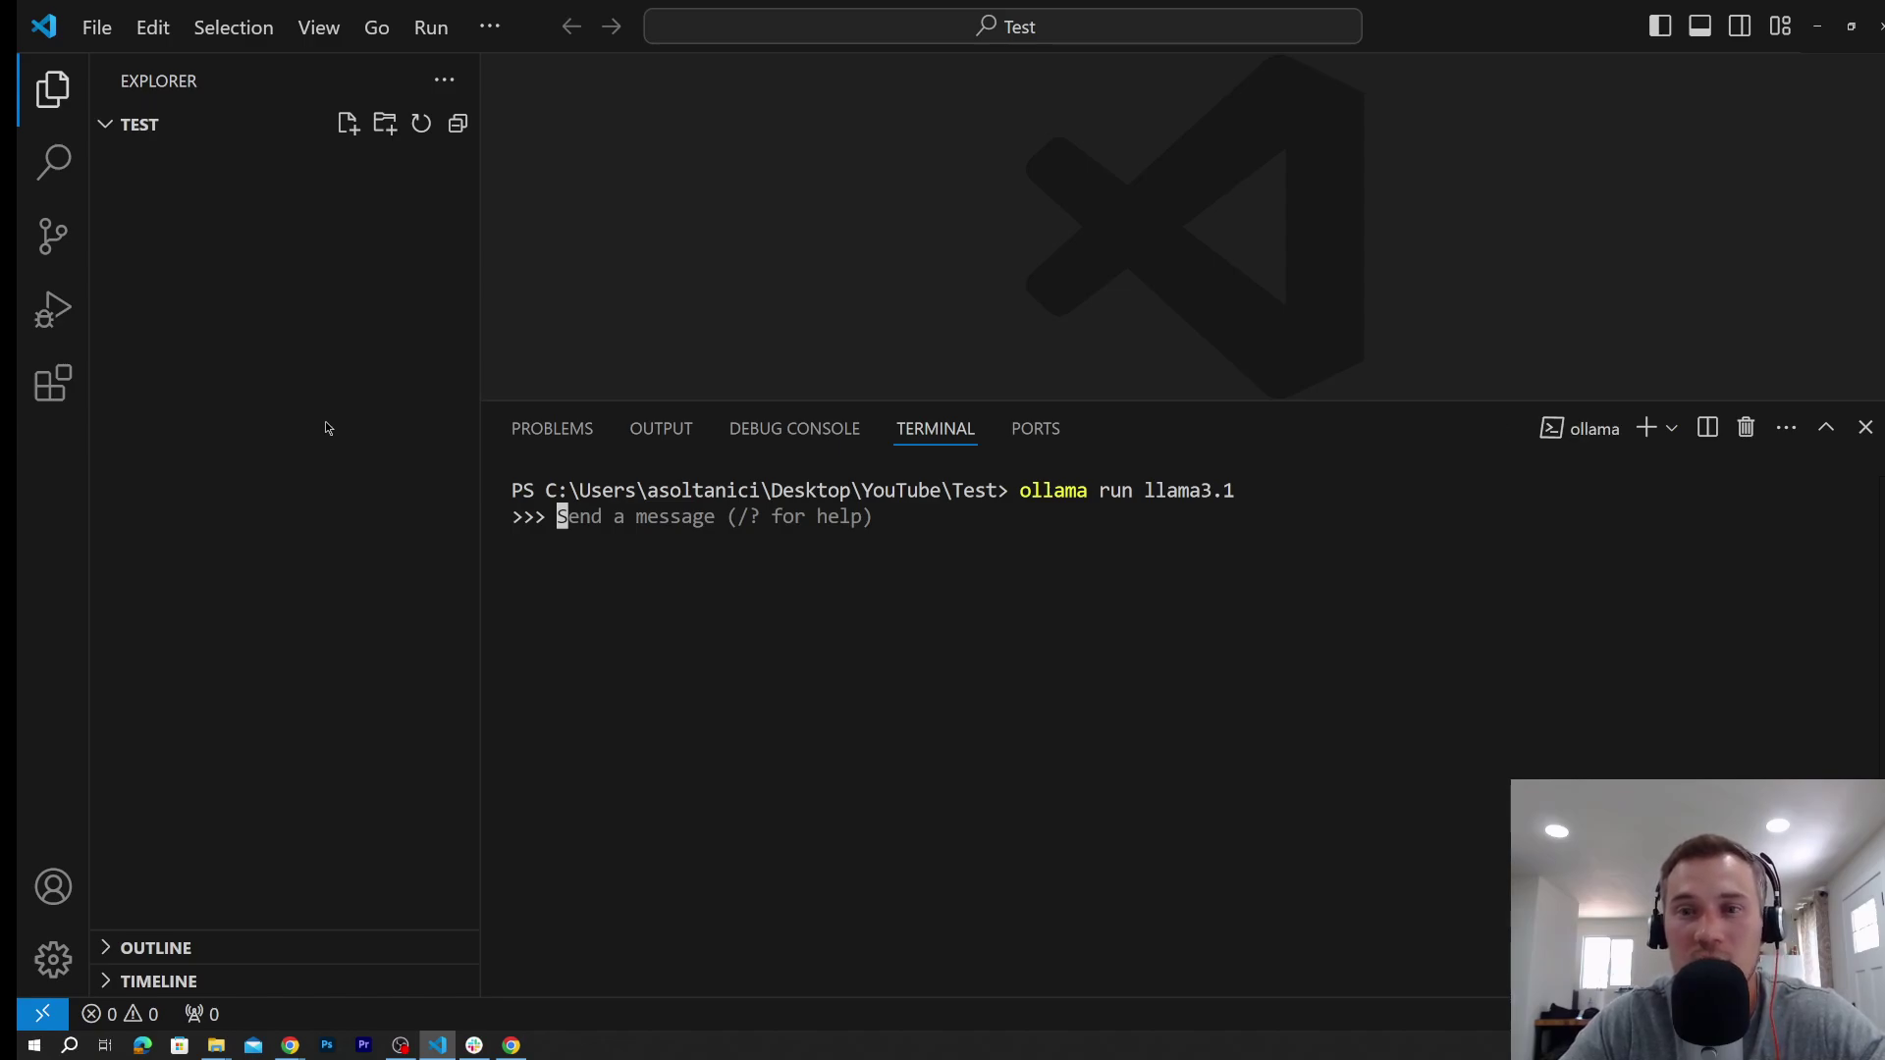
{"action": "mouse_move", "coordinate": [281, 296]}
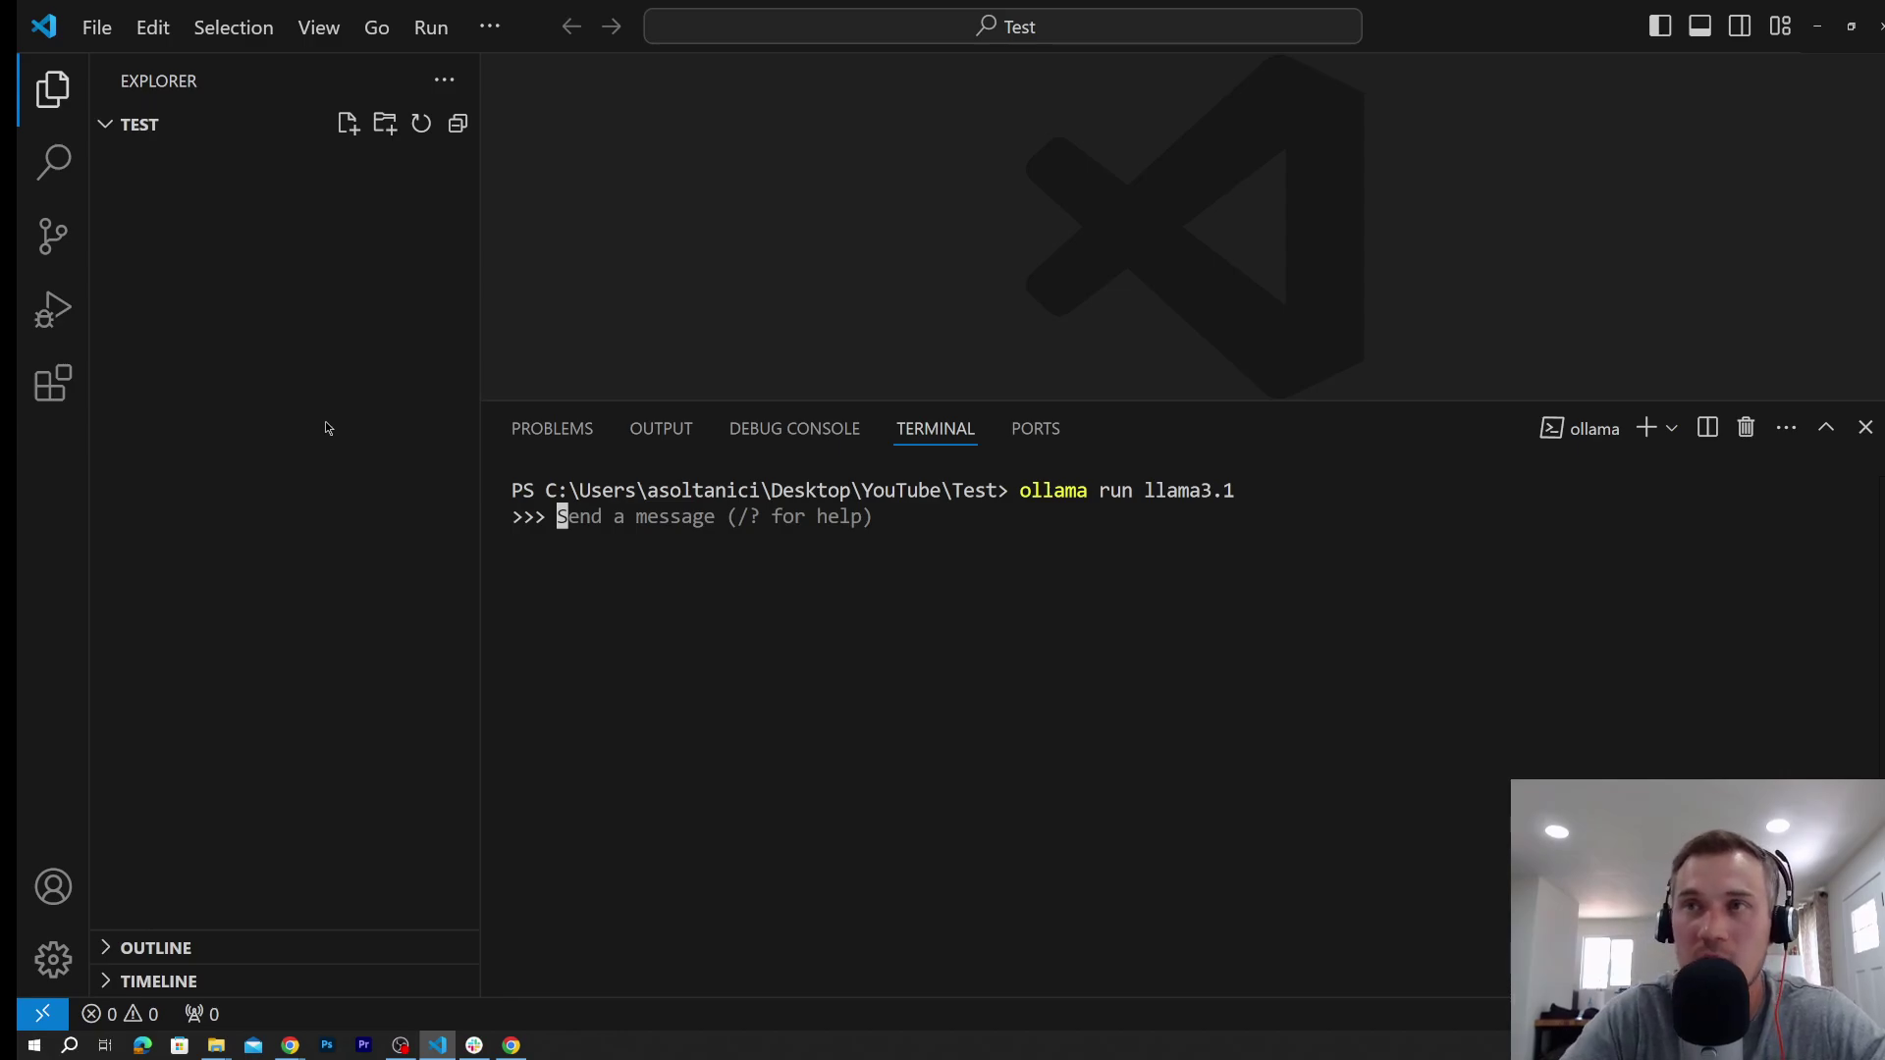
{"action": "type", "text": "/?"}
Show Ollama's help with /?, exit with /bye, and clear the terminal with cls
{"action": "key", "text": "Return"}
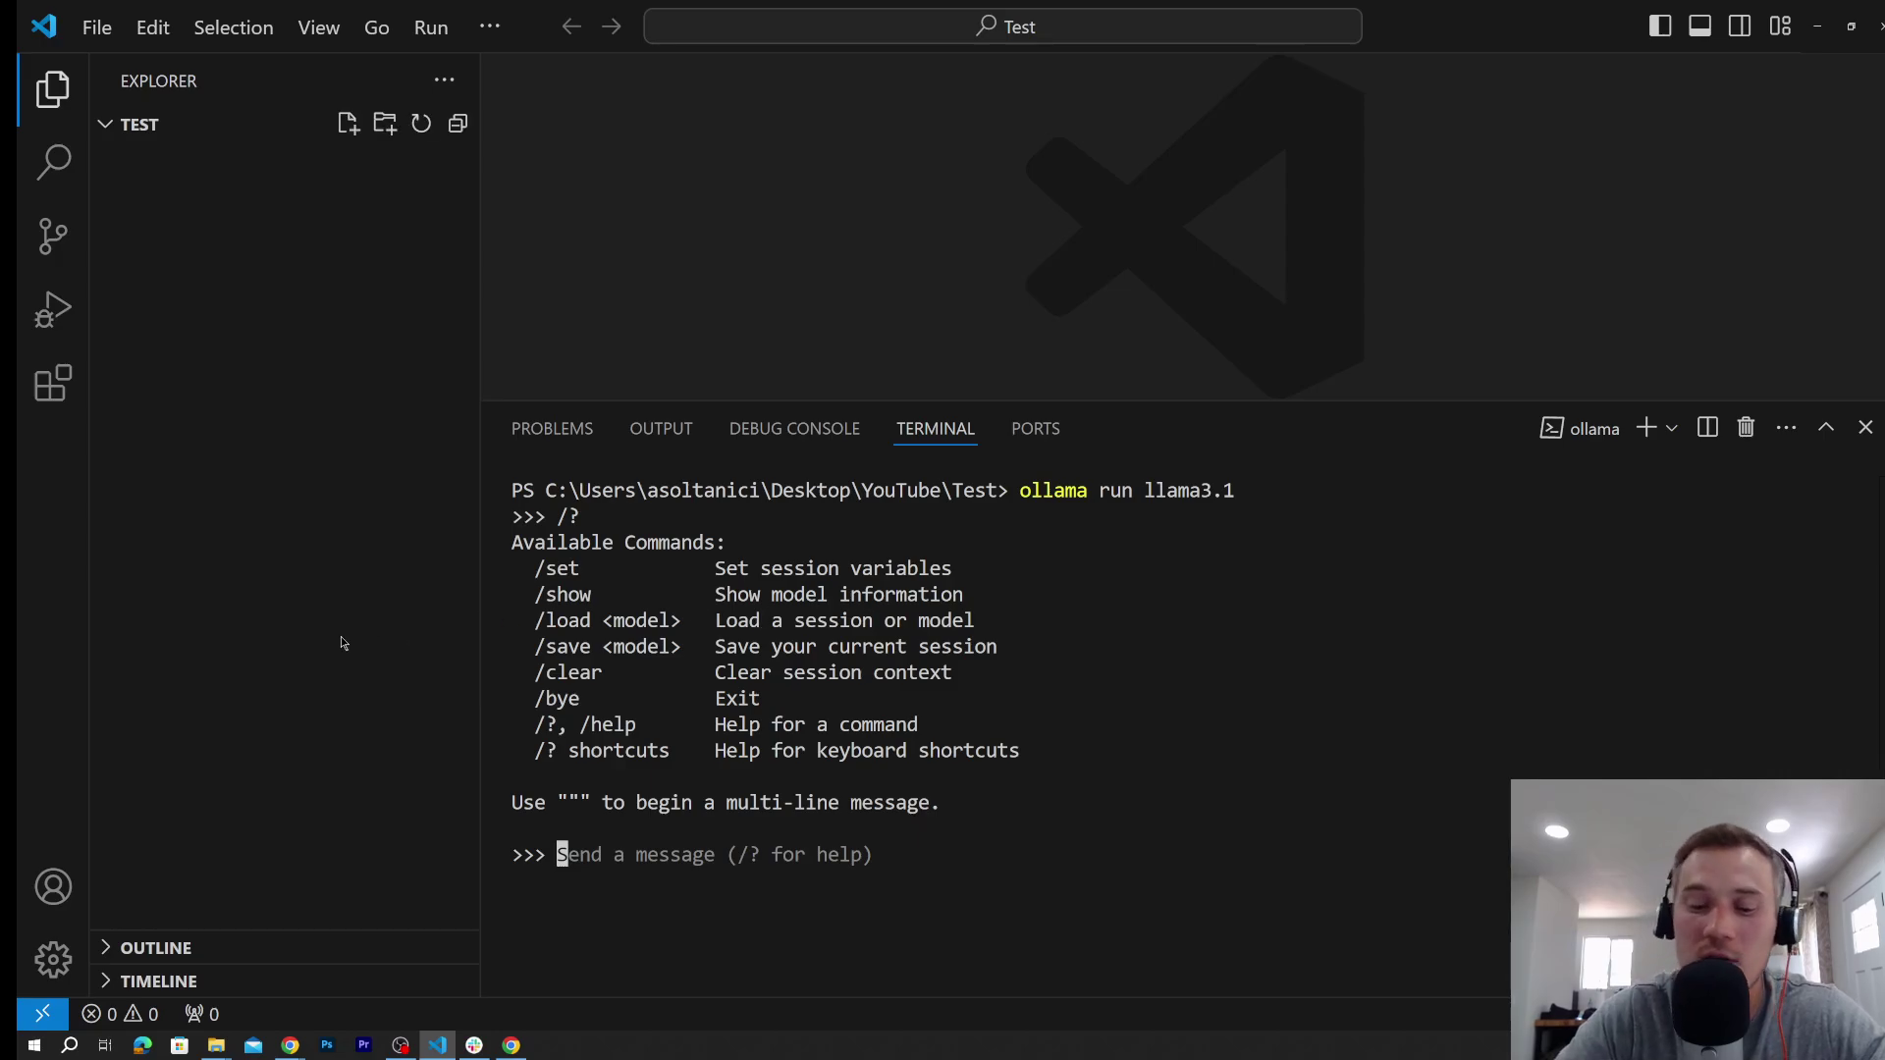
{"action": "type", "text": "/"}
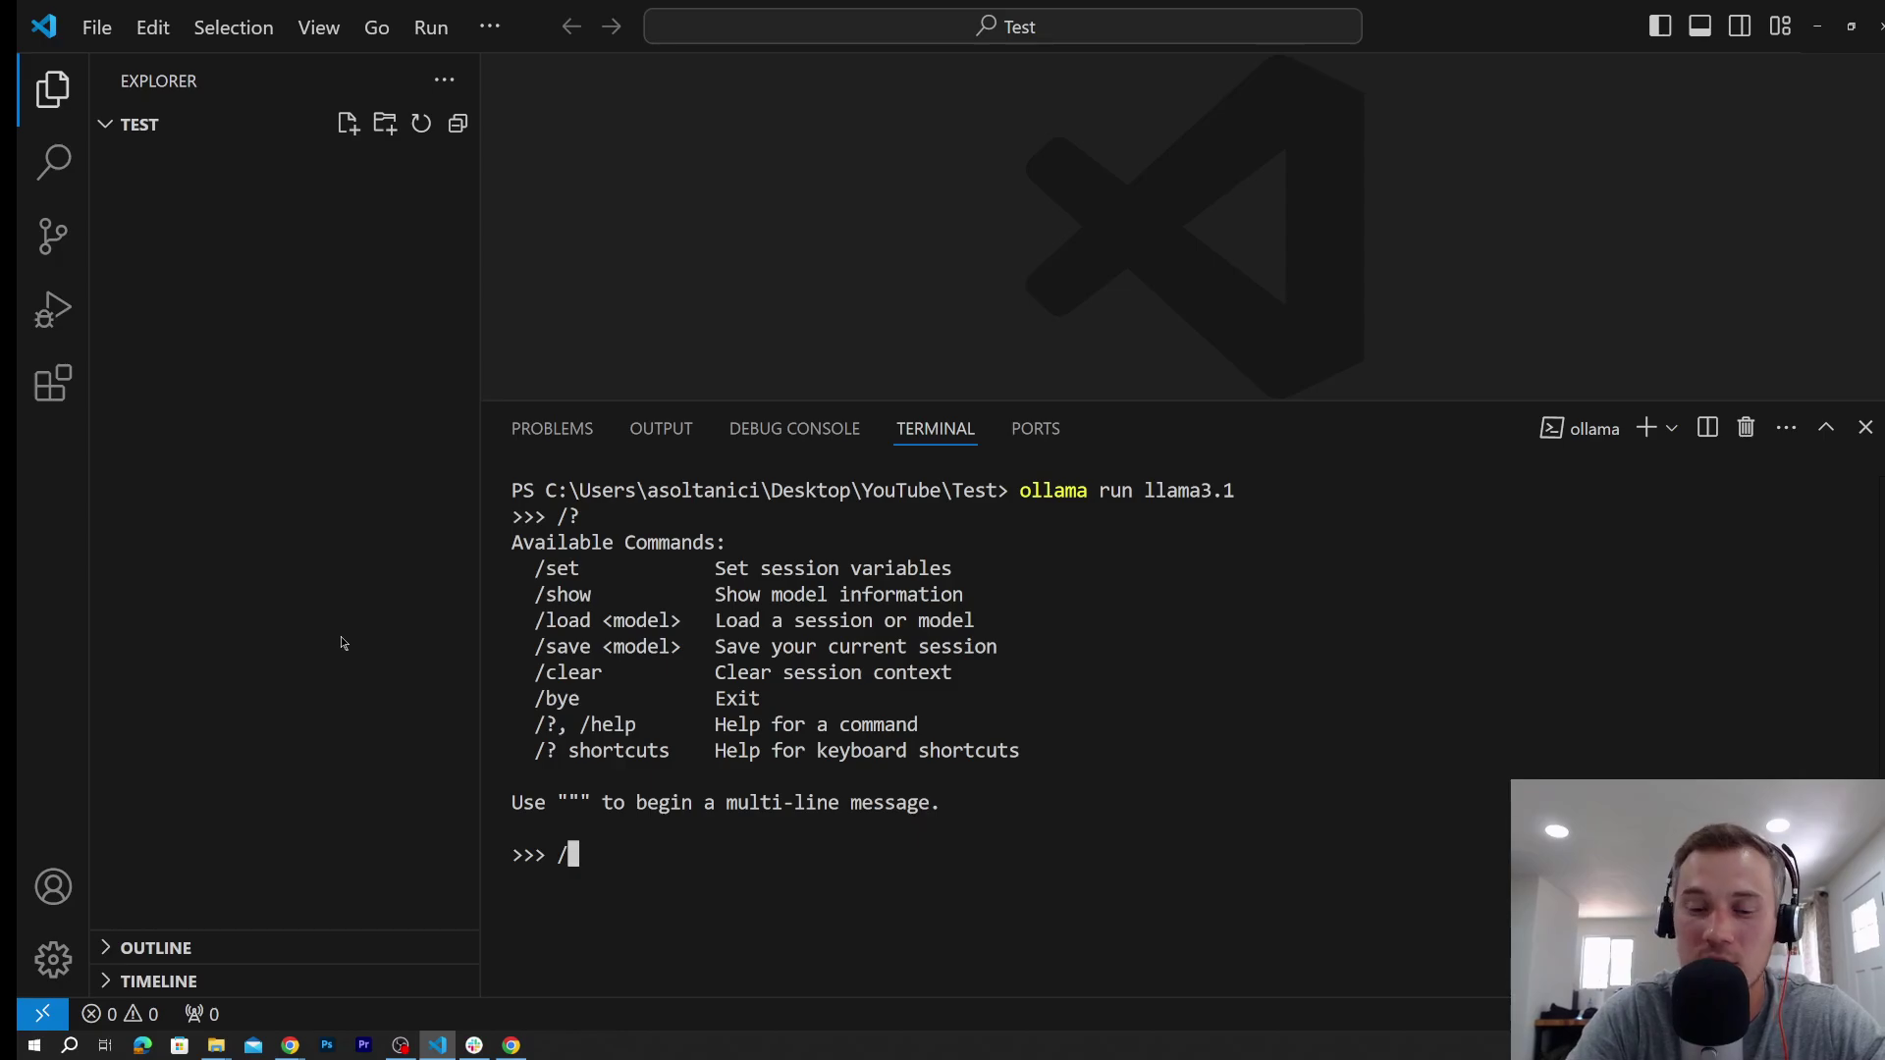
{"action": "type", "text": "bye"}
{"action": "key", "text": "Return"}
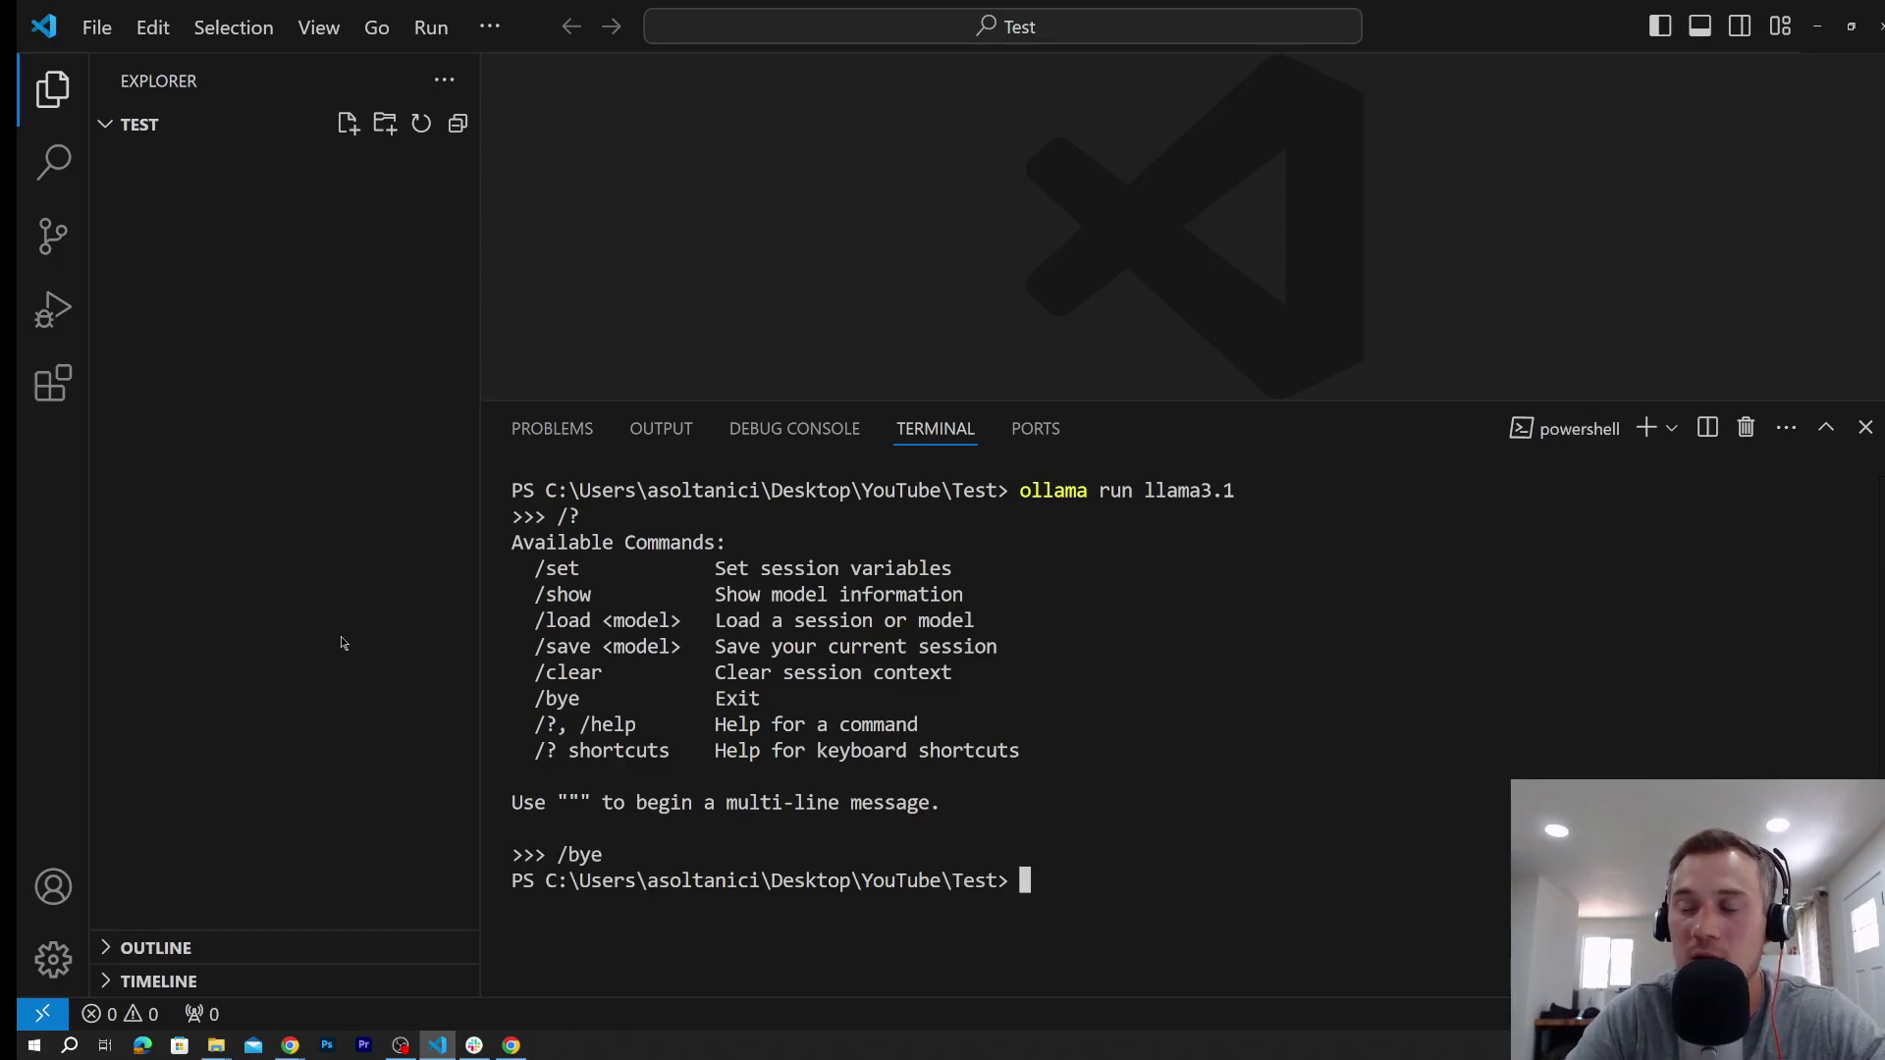
{"action": "type", "text": "cls"}
{"action": "key", "text": "Return"}
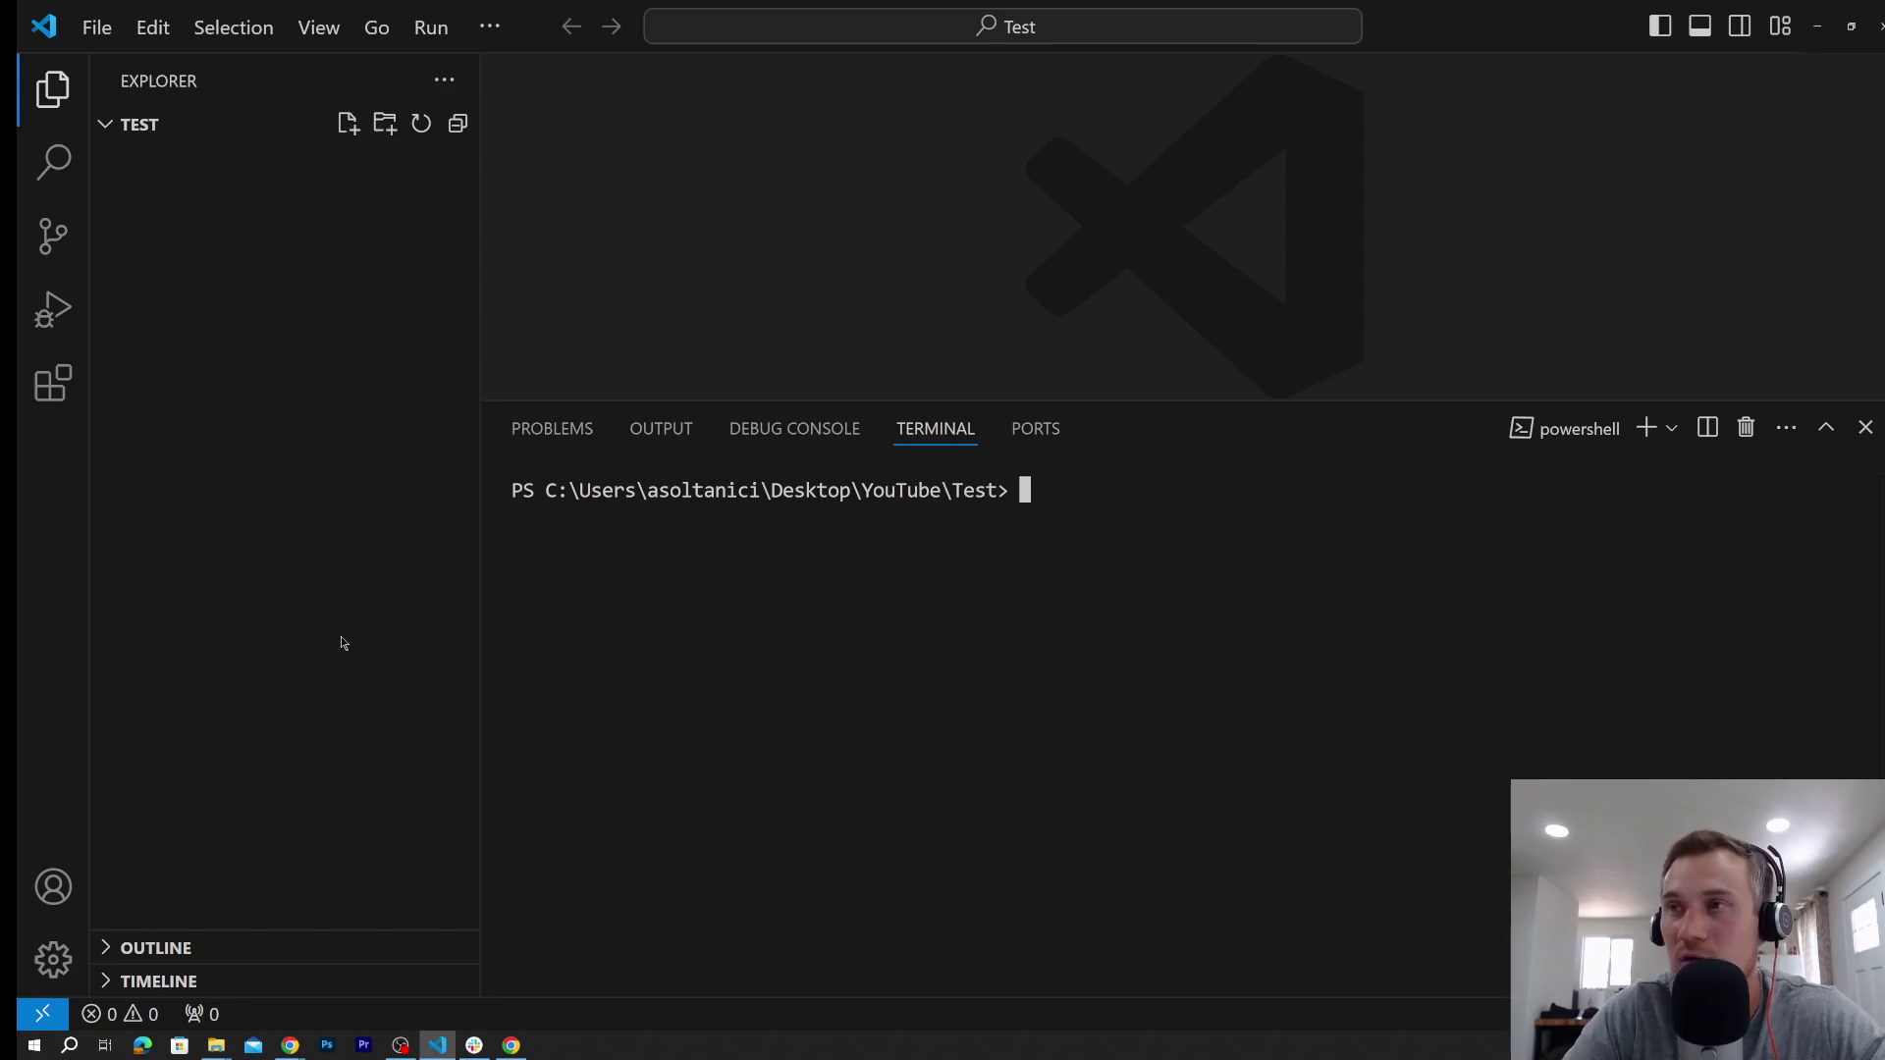
{"action": "type", "text": "ollama run llama3.1"}
Restart 'ollama run llama3.1' and send it 'hello llama how are you doing'
{"action": "key", "text": "Return"}
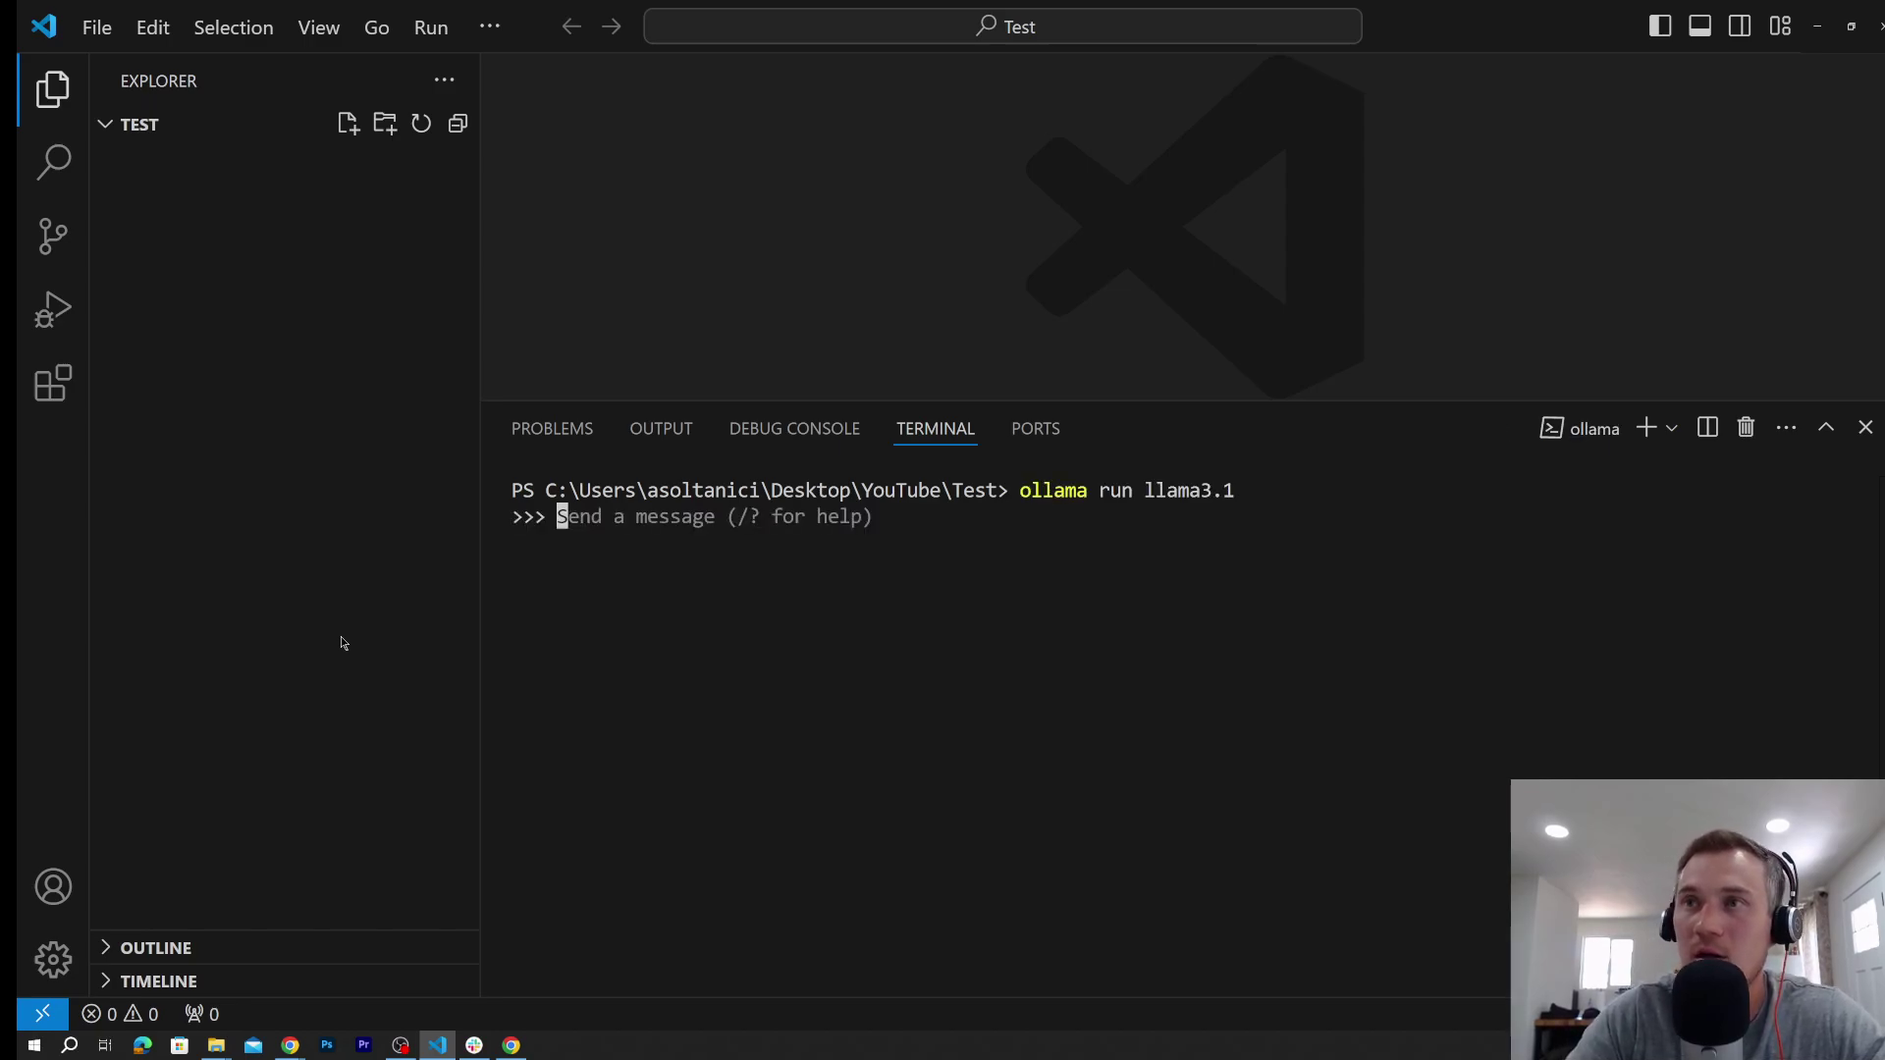
{"action": "type", "text": "hello llama how are you "}
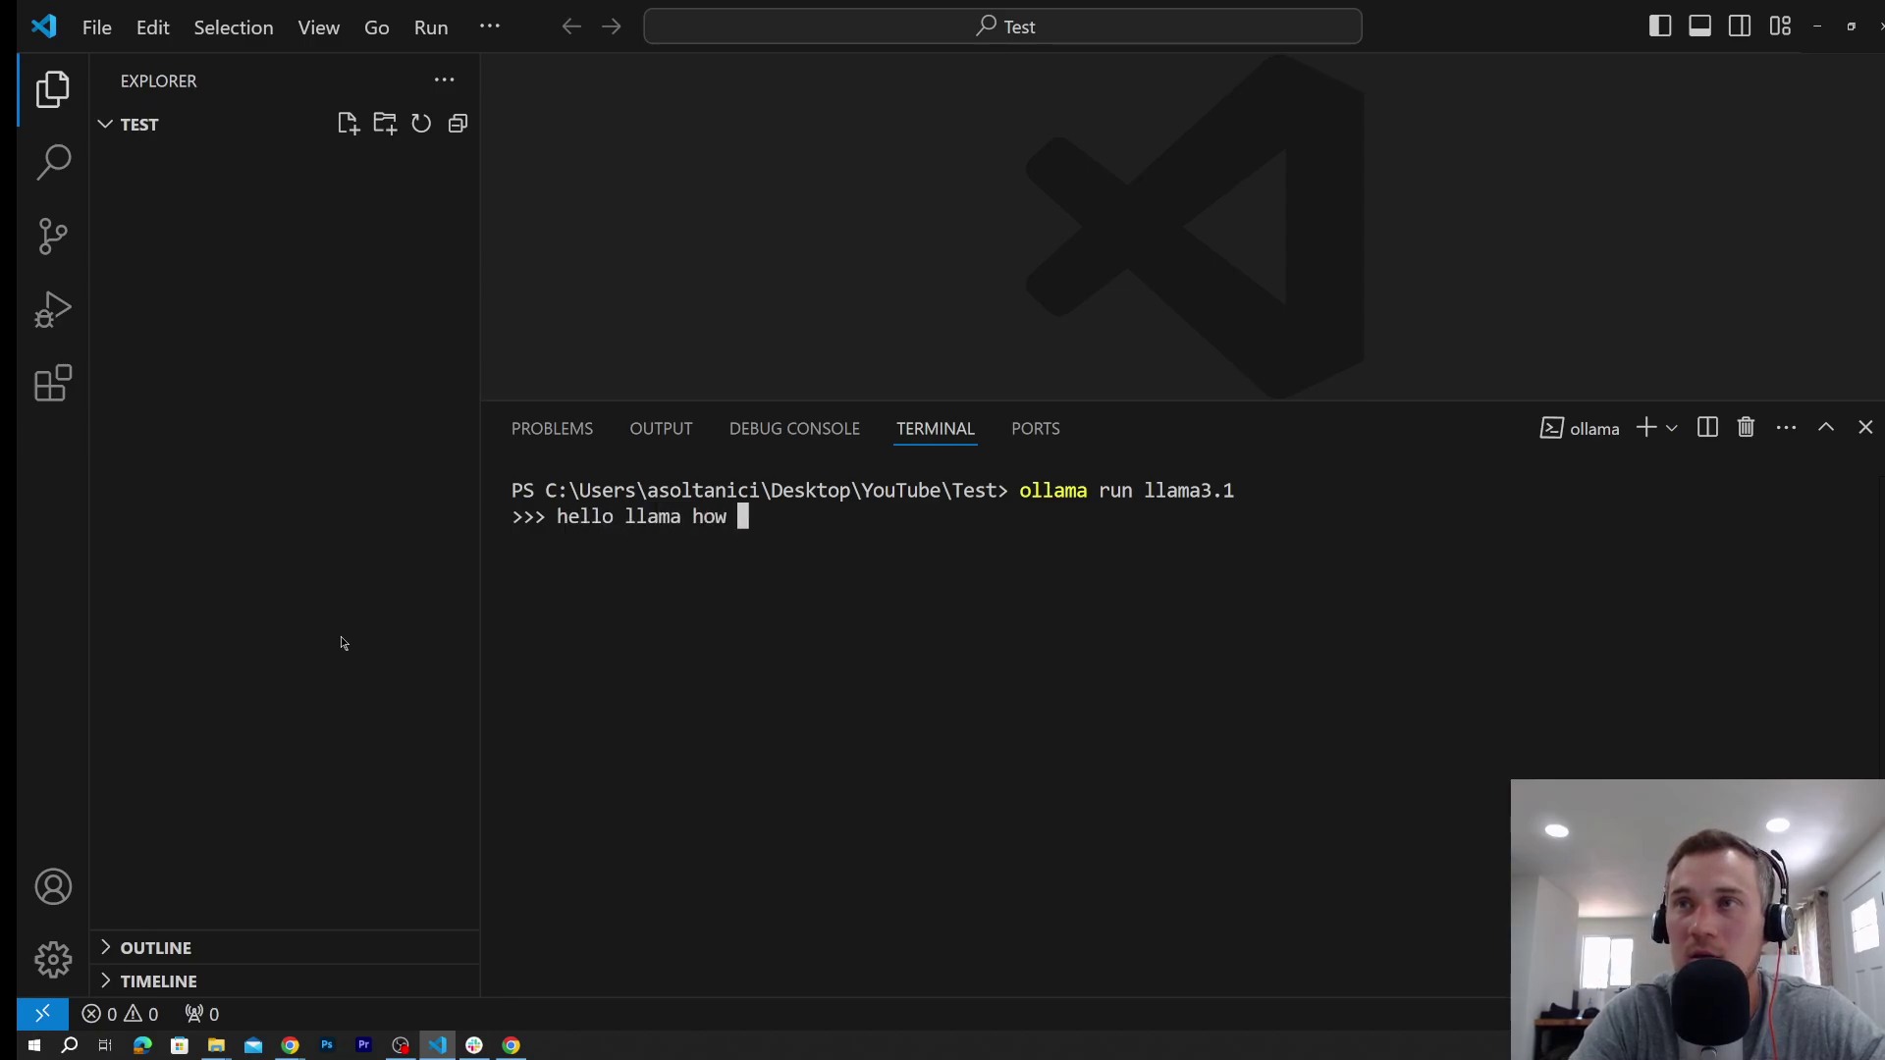
{"action": "type", "text": "doing"}
{"action": "key", "text": "Return"}
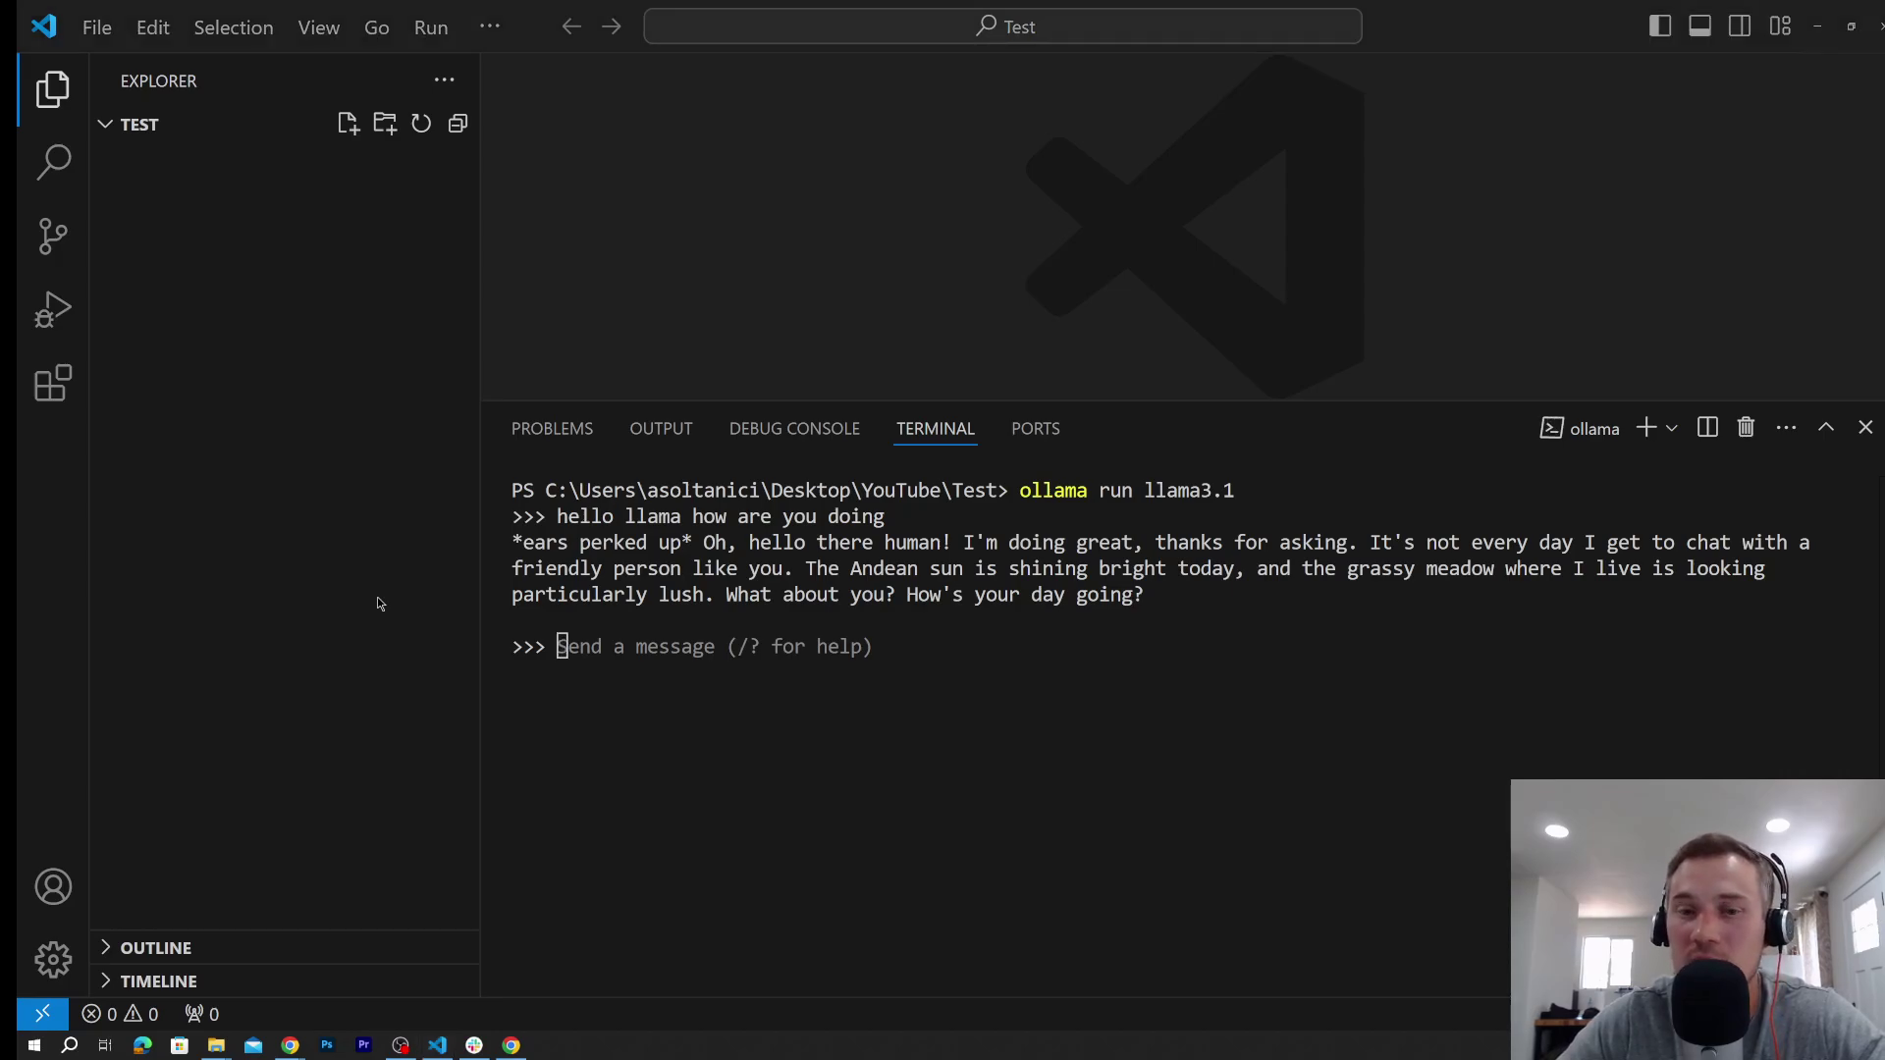
Search Google for 'meta ai', fixing a typo, and open the Meta AI site
{"action": "key", "text": "alt+Tab"}
{"action": "left_click", "coordinate": [310, 46]}
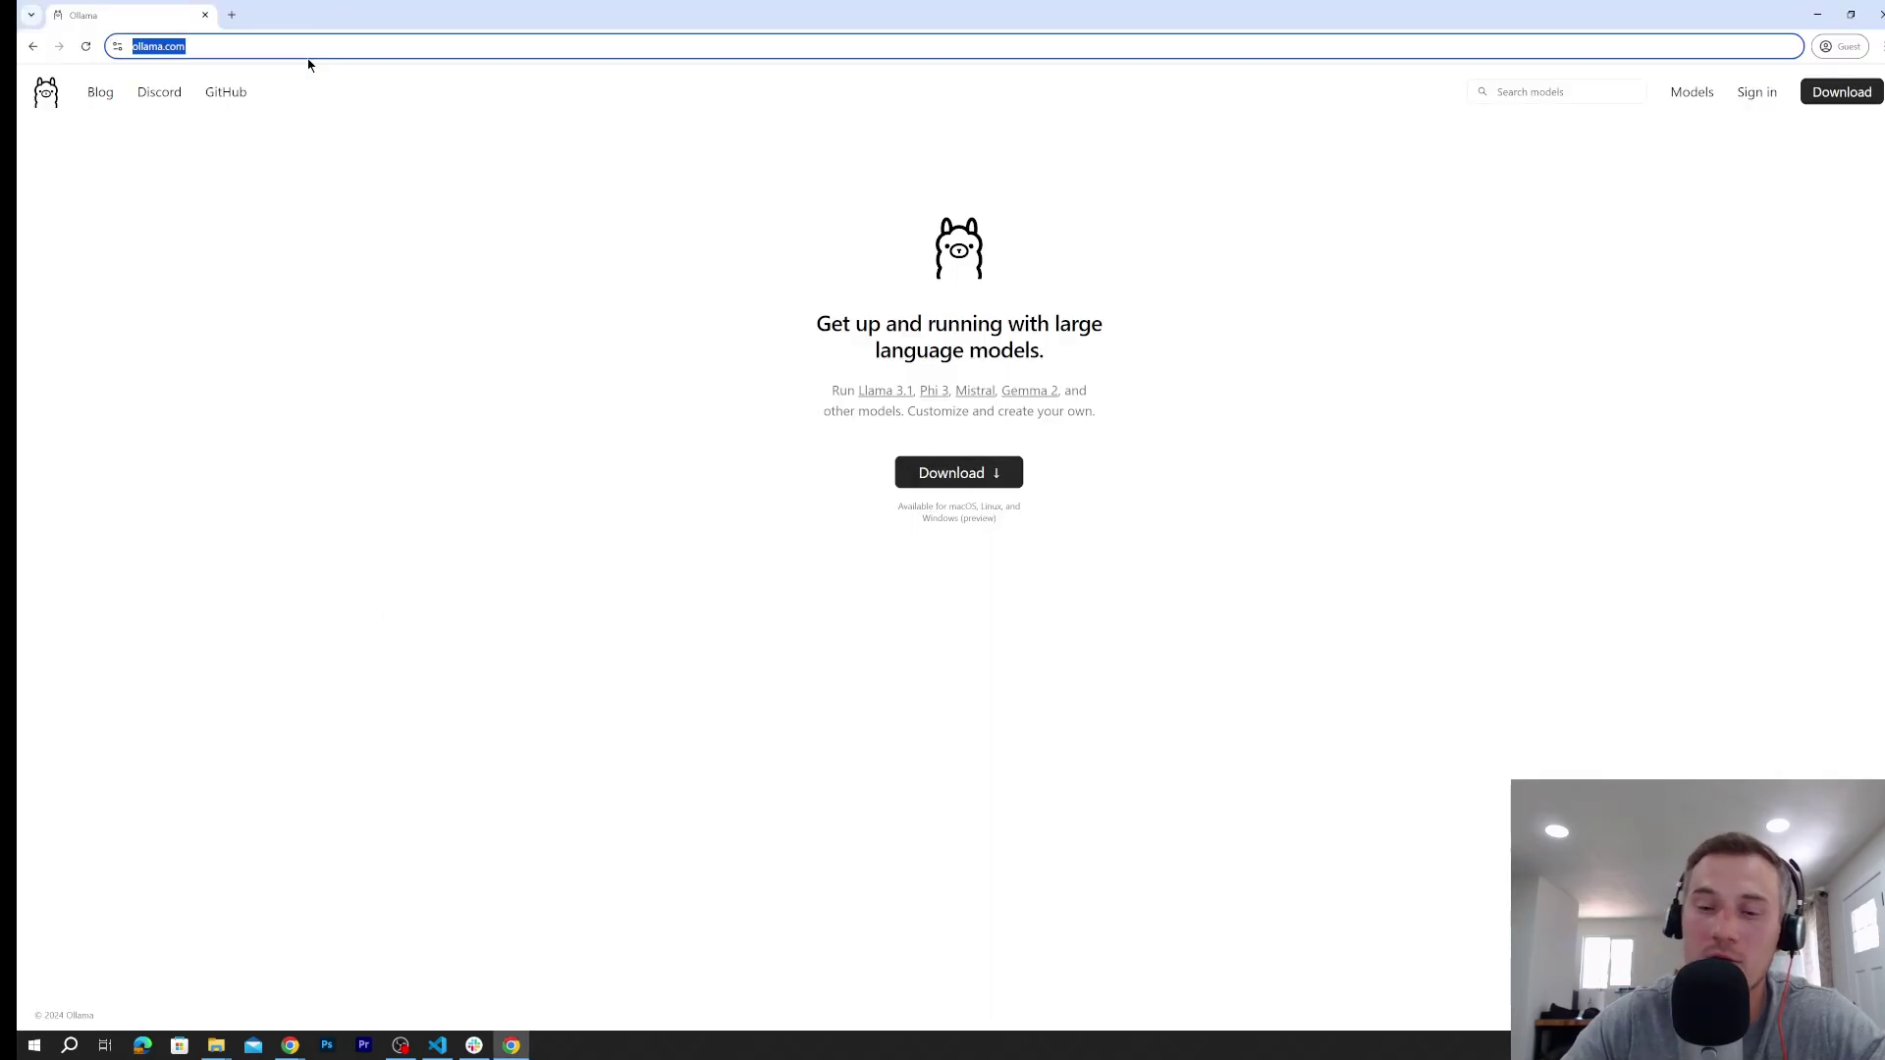
{"action": "type", "text": "mate ai"}
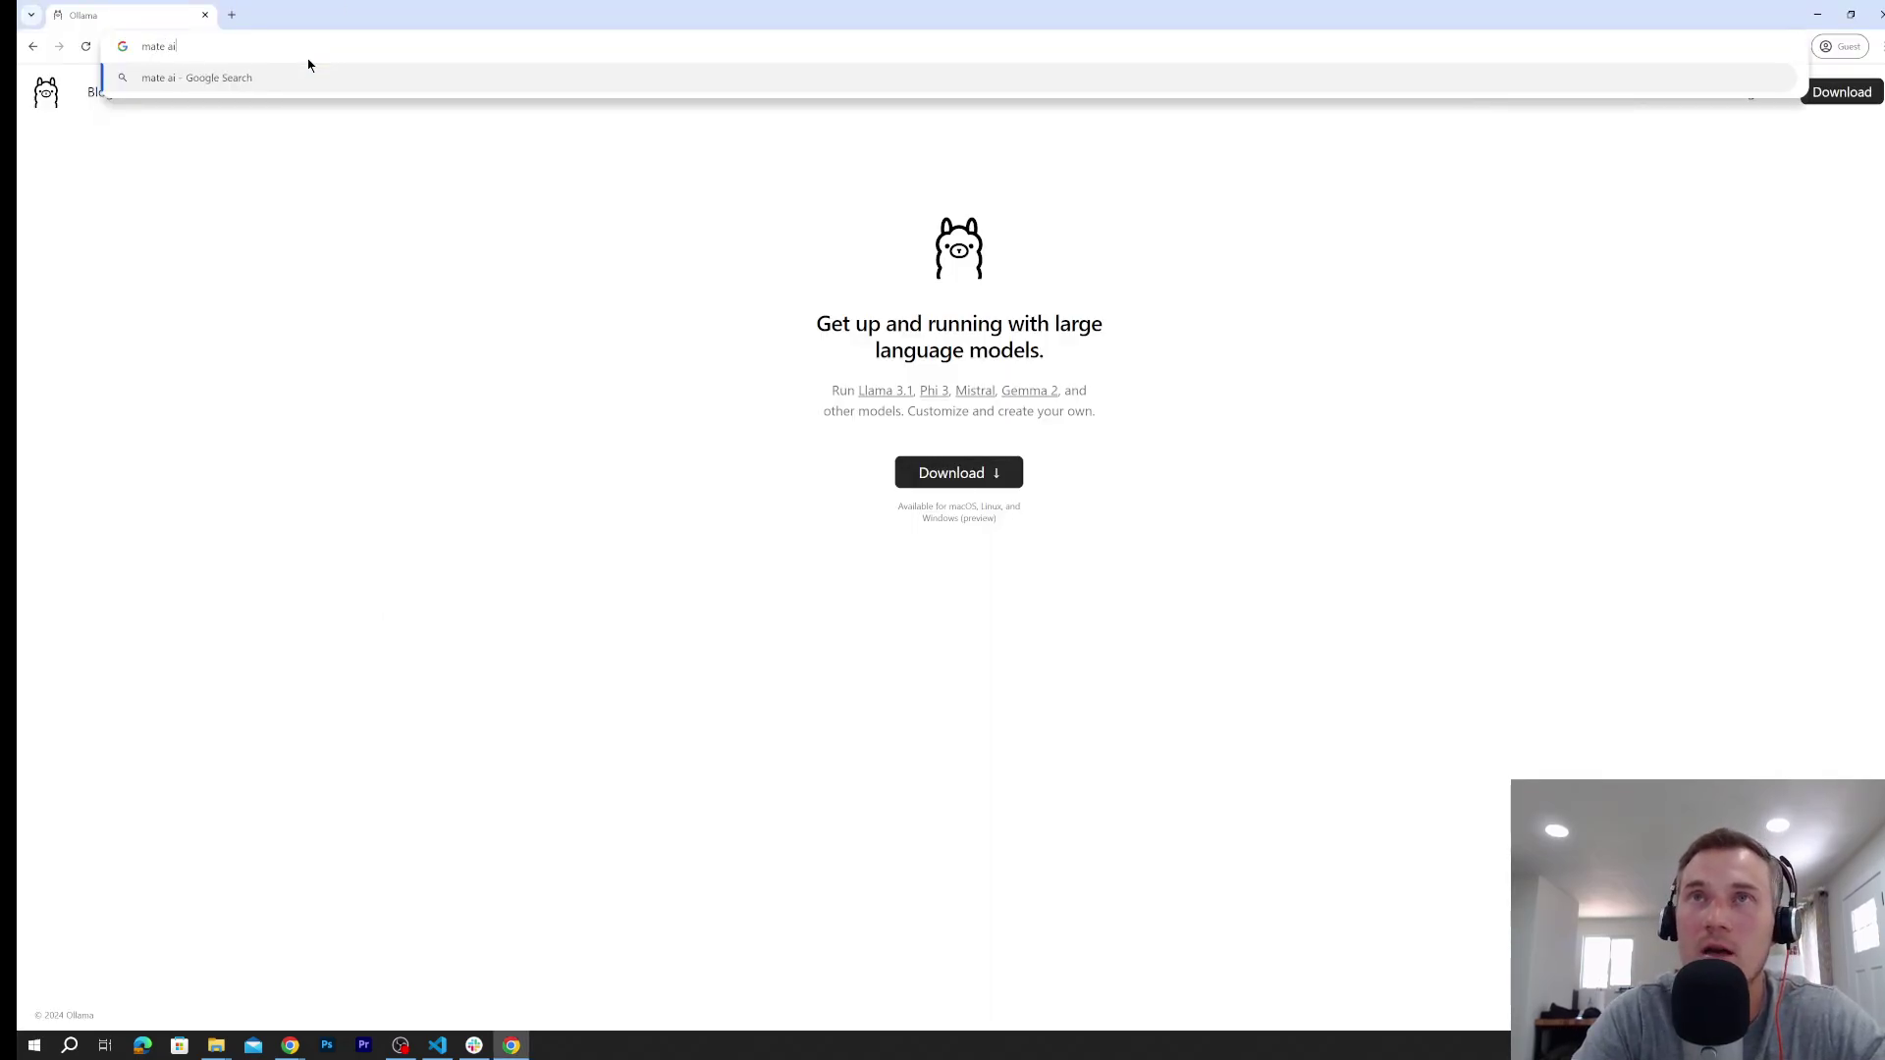
{"action": "key", "text": "BackSpace"}
{"action": "key", "text": "BackSpace"}
{"action": "key", "text": "BackSpace"}
{"action": "type", "text": "eta ai"}
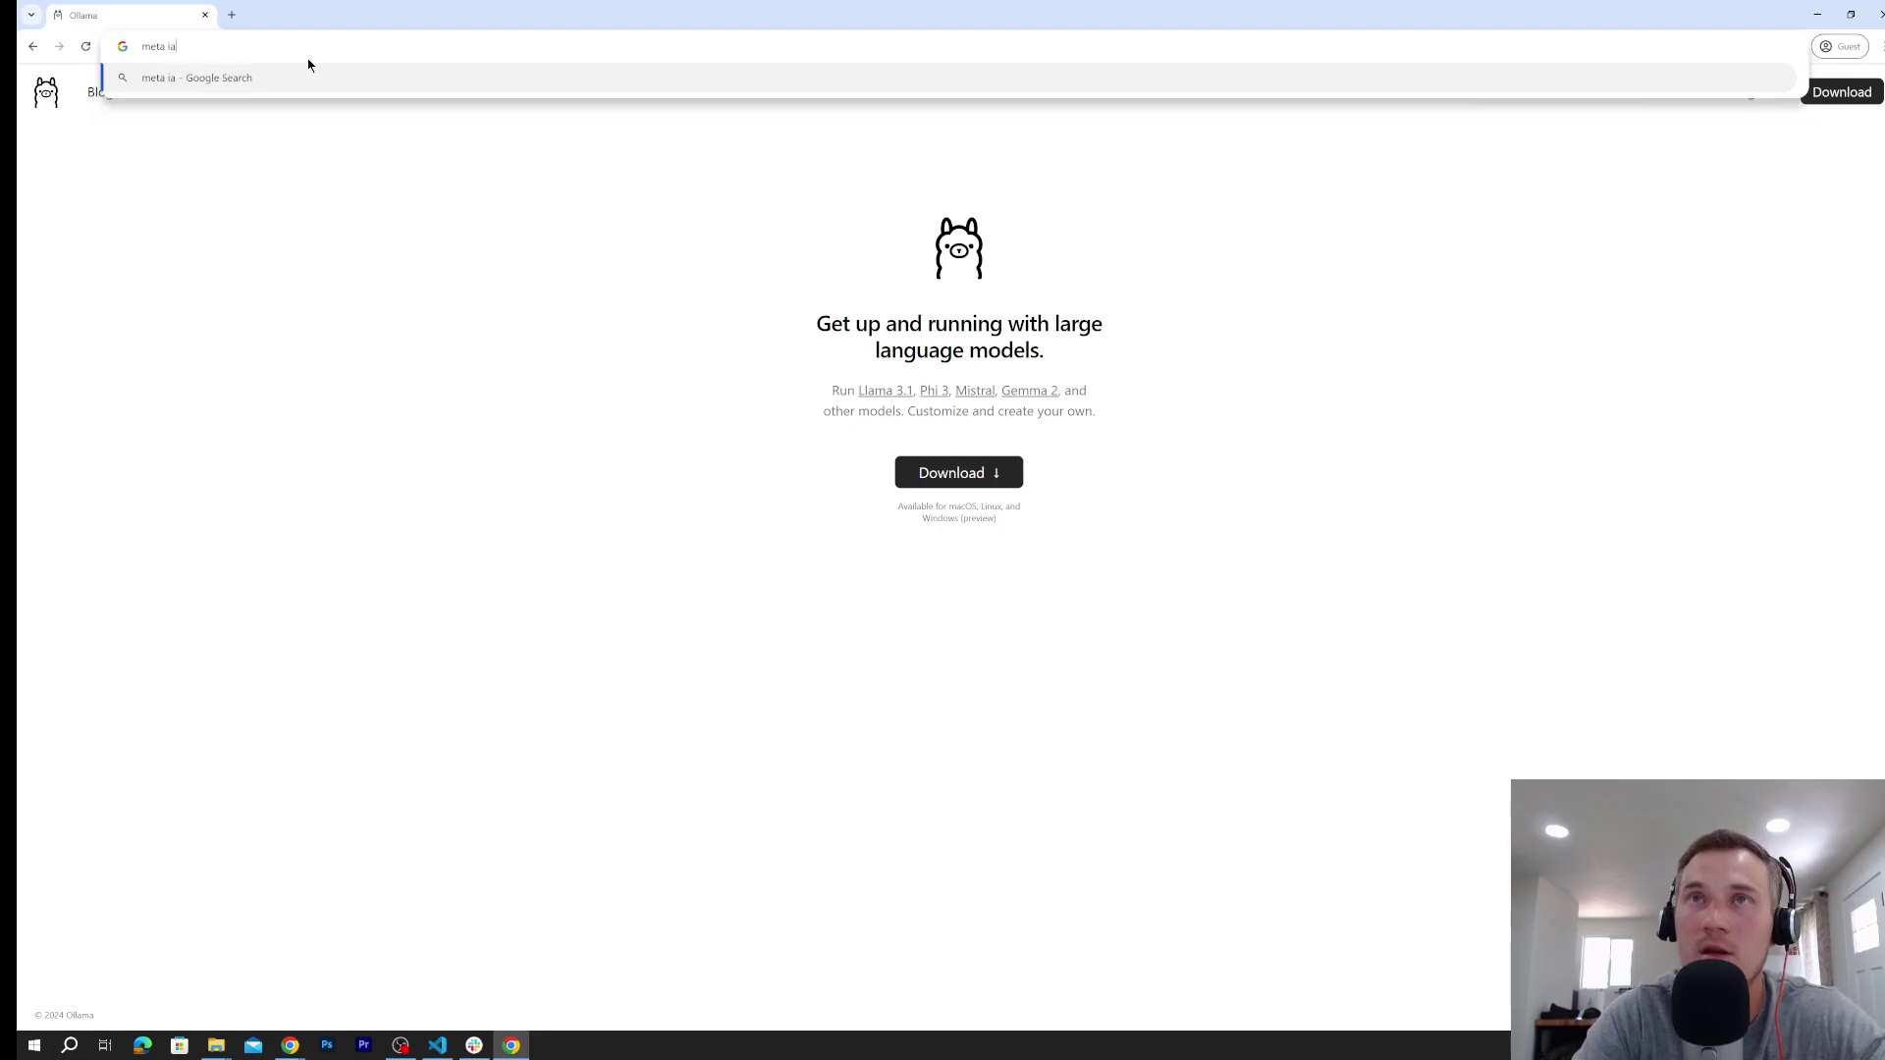
{"action": "key", "text": "Return"}
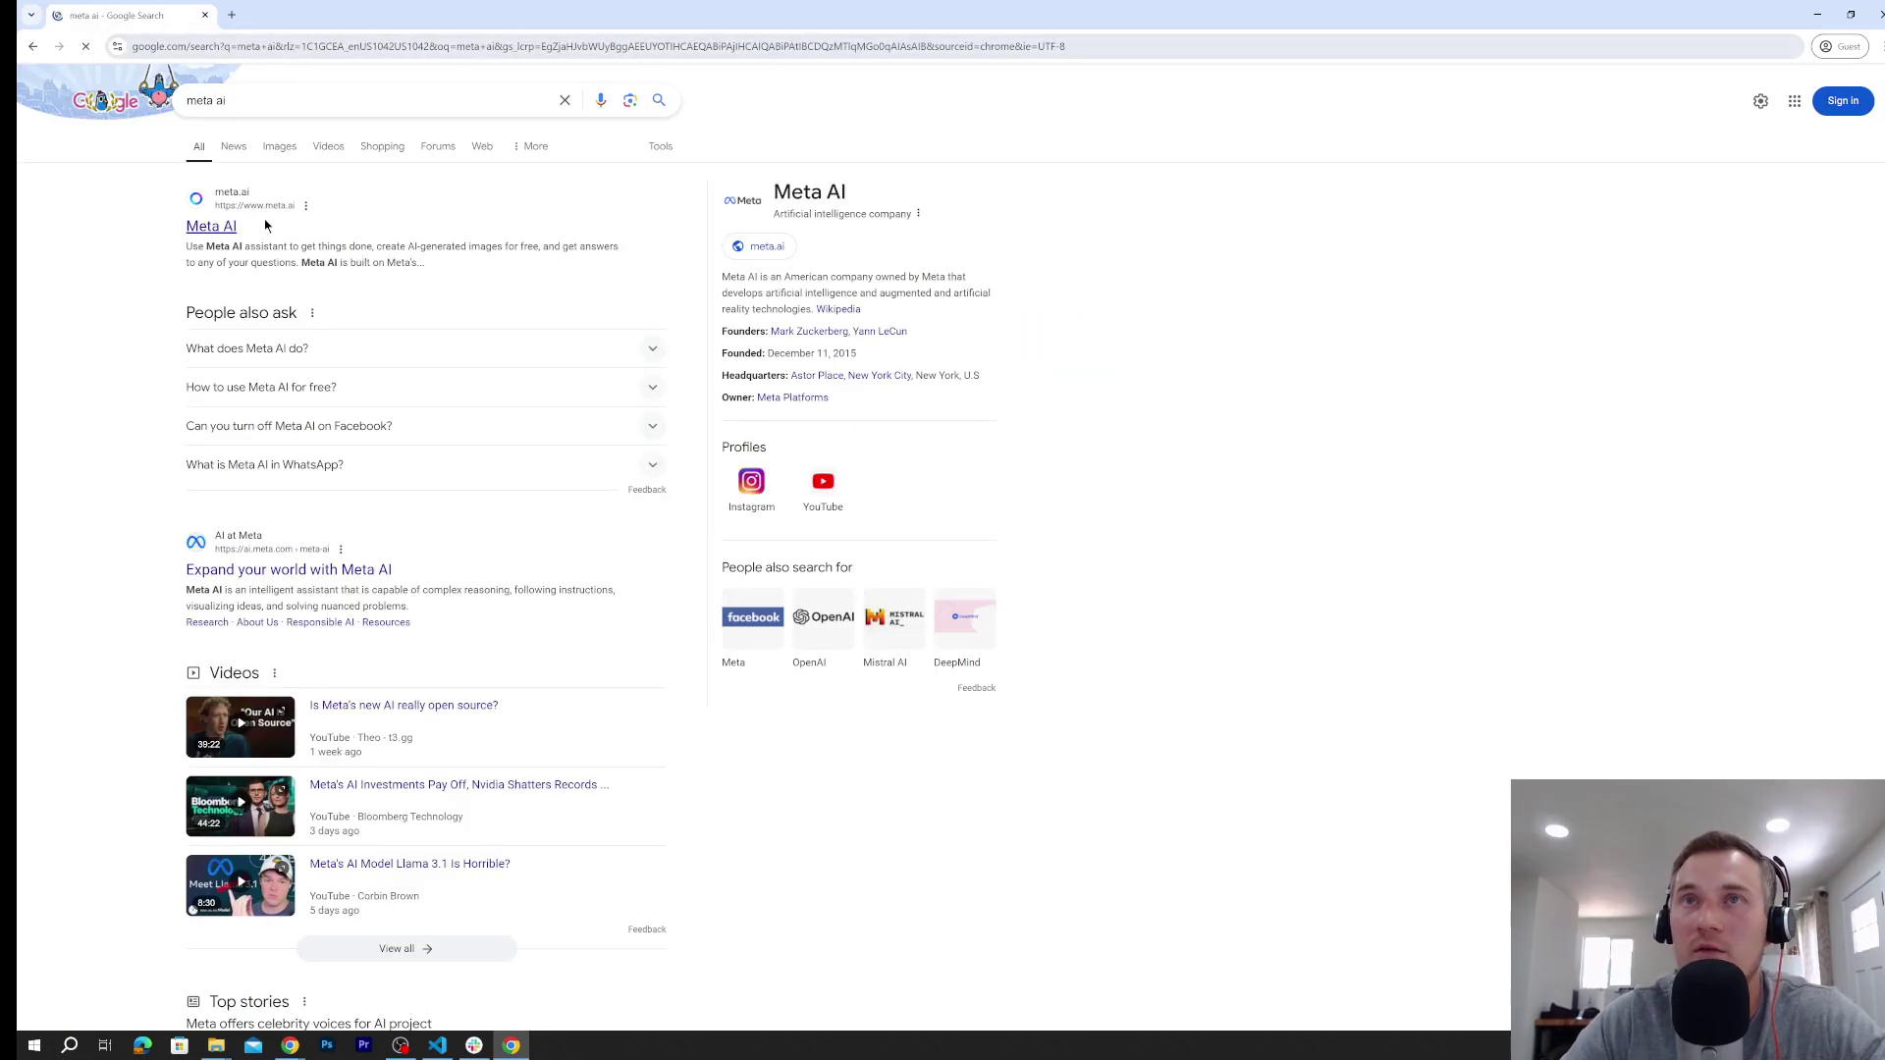
{"action": "left_click", "coordinate": [210, 226]}
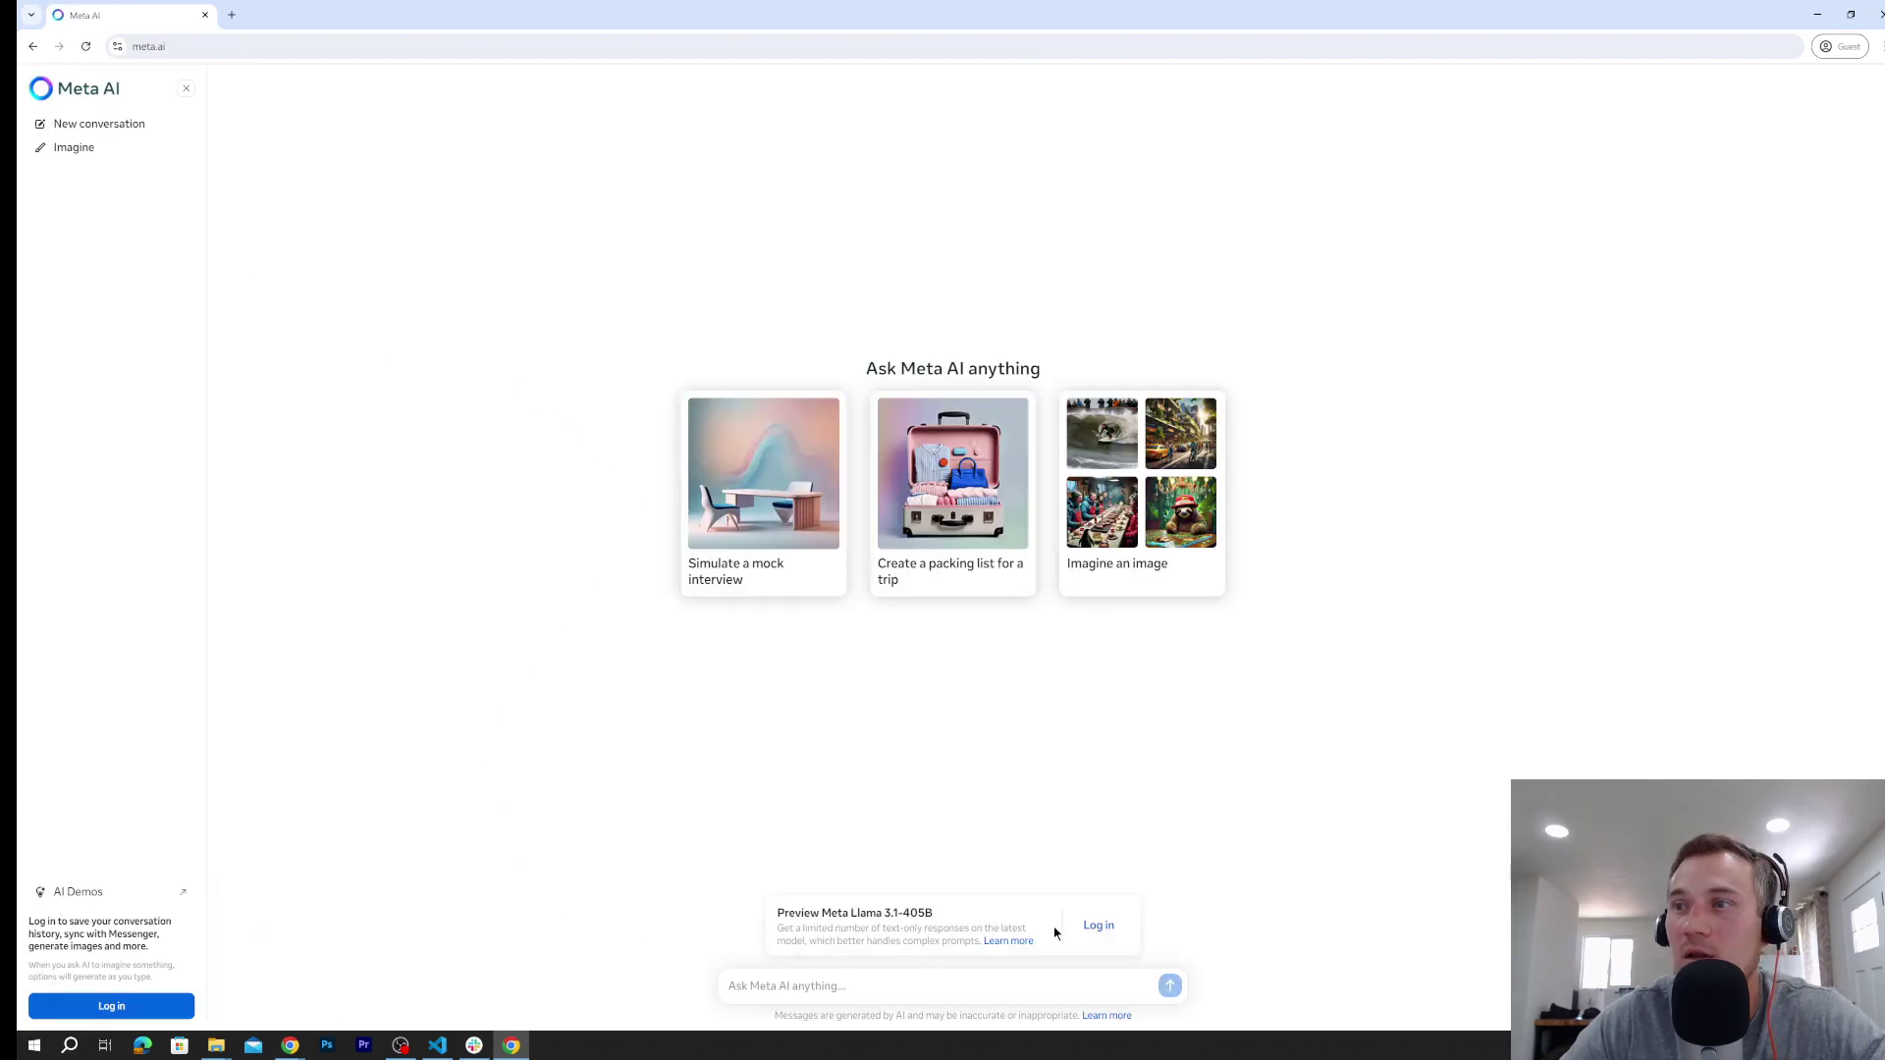
{"action": "type", "text": "hello llama how ar"}
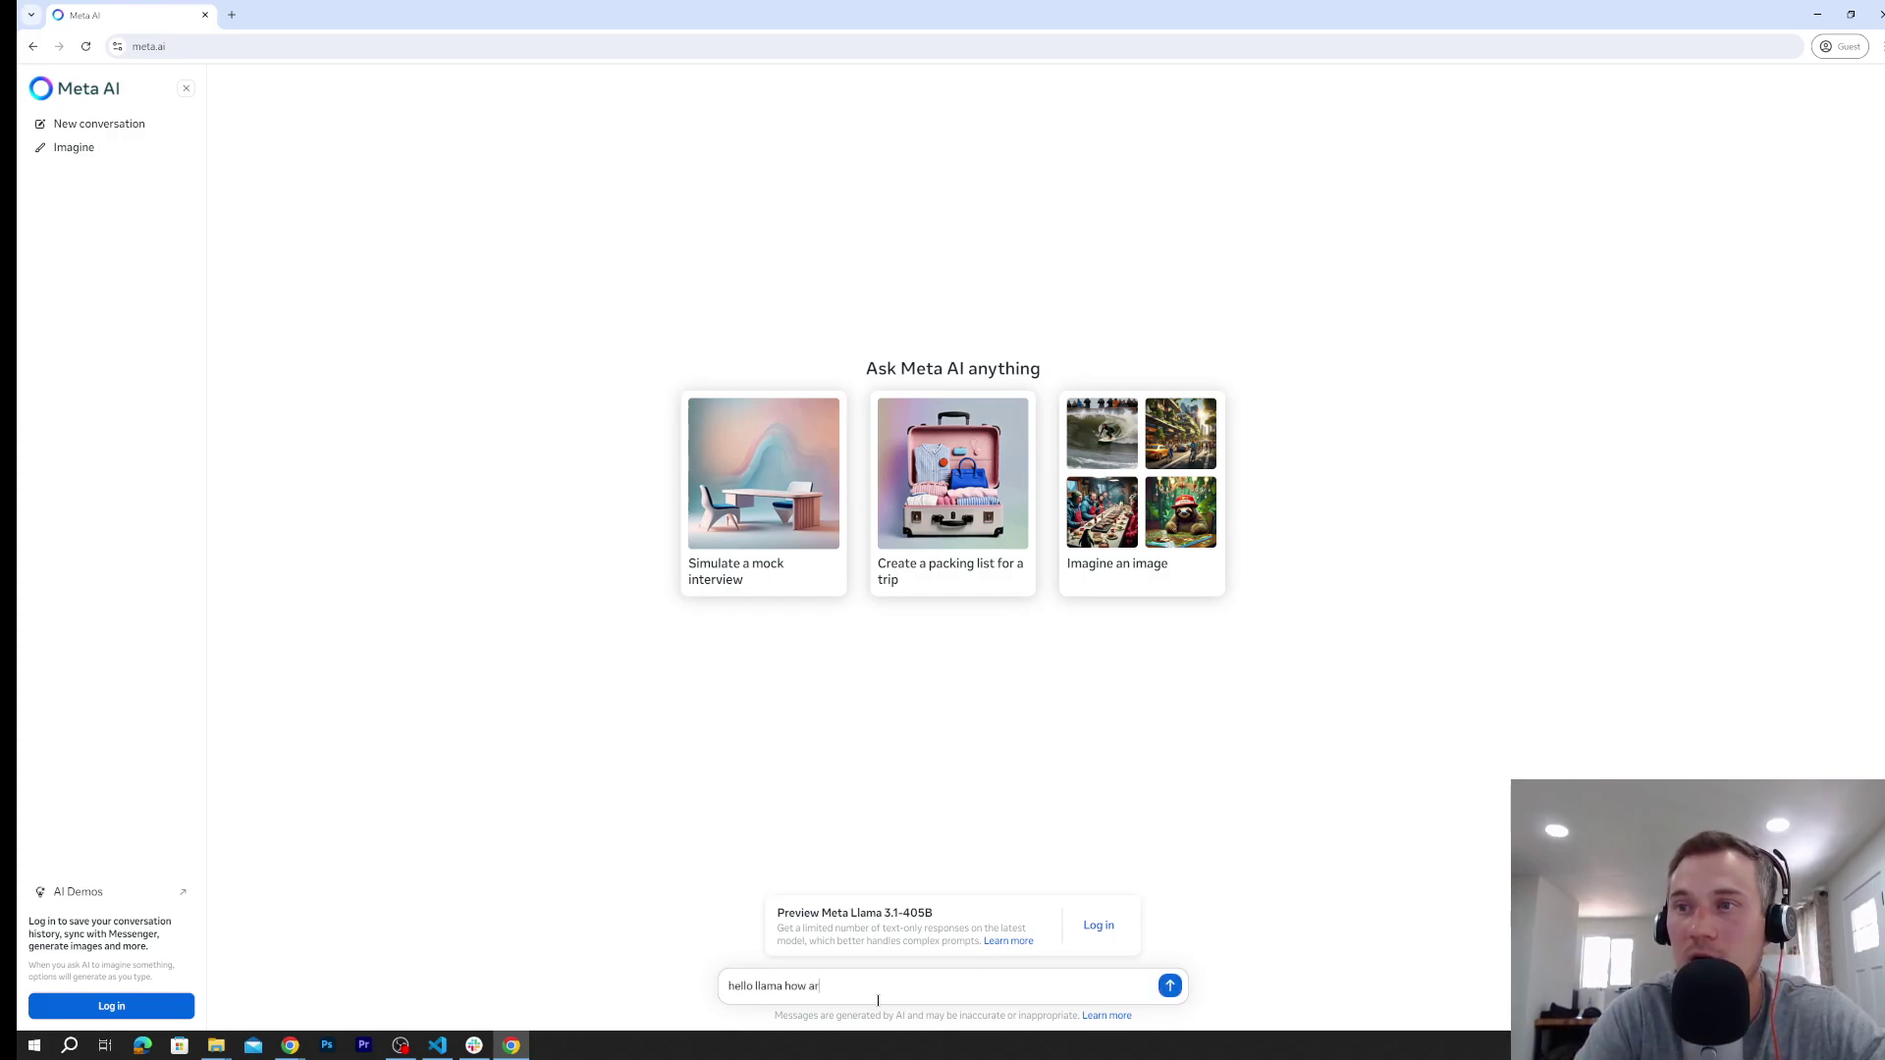
{"action": "type", "text": "e you"}
Enter 'hello llama how are you' in Meta AI, dismissing the login prompt twice
{"action": "key", "text": "Return"}
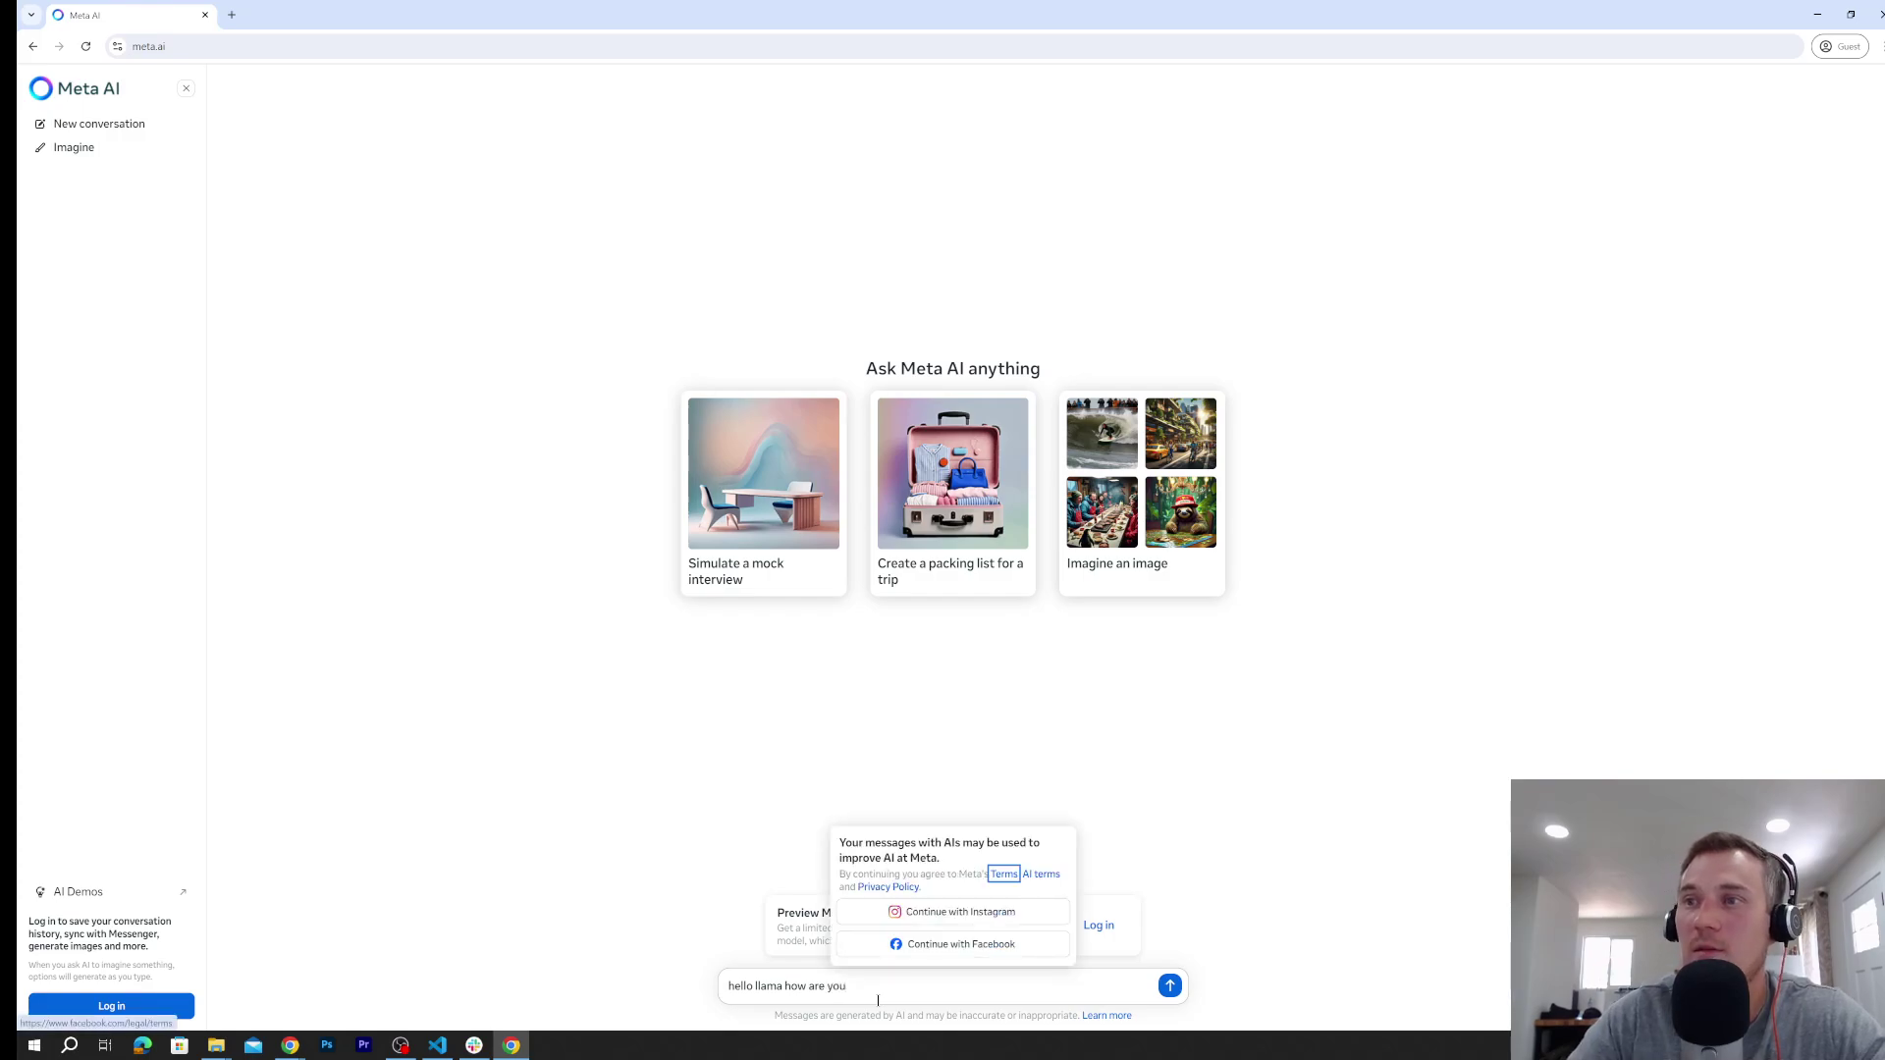
{"action": "left_click", "coordinate": [833, 788]}
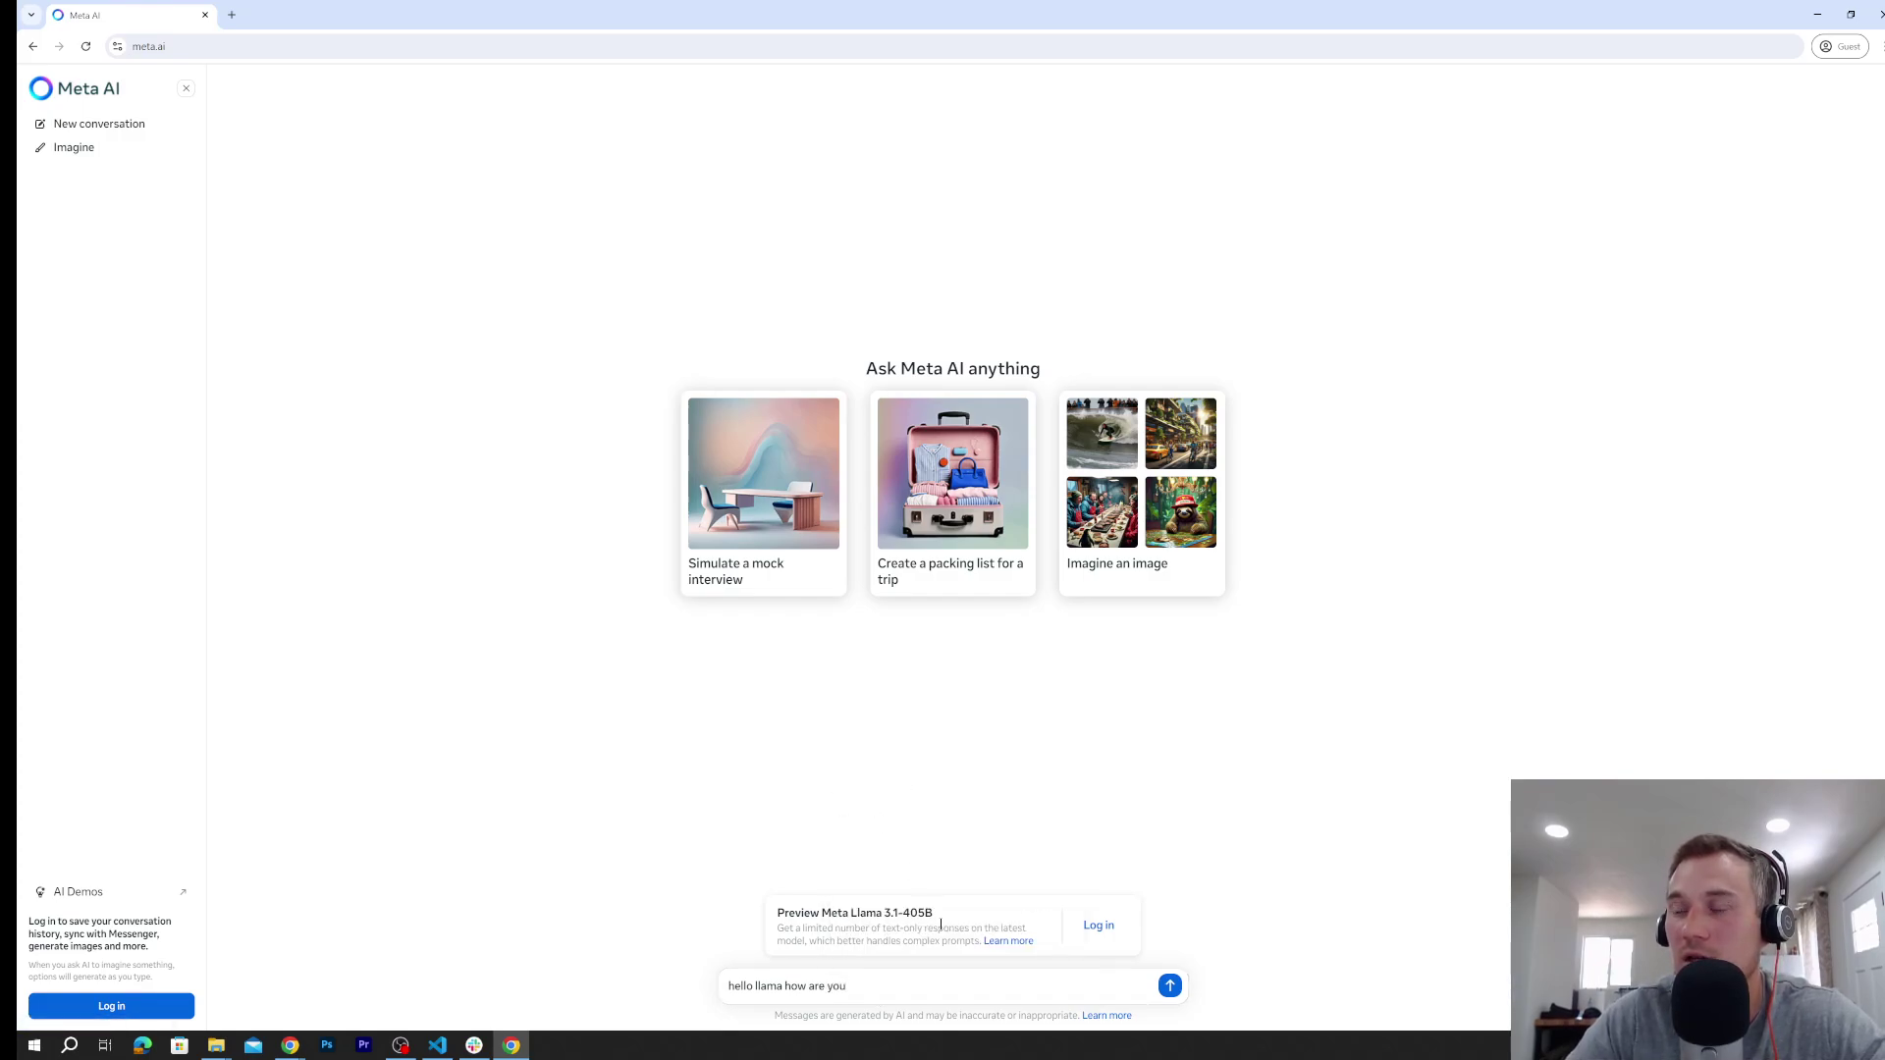
{"action": "key", "text": "Return"}
{"action": "left_click", "coordinate": [817, 751]}
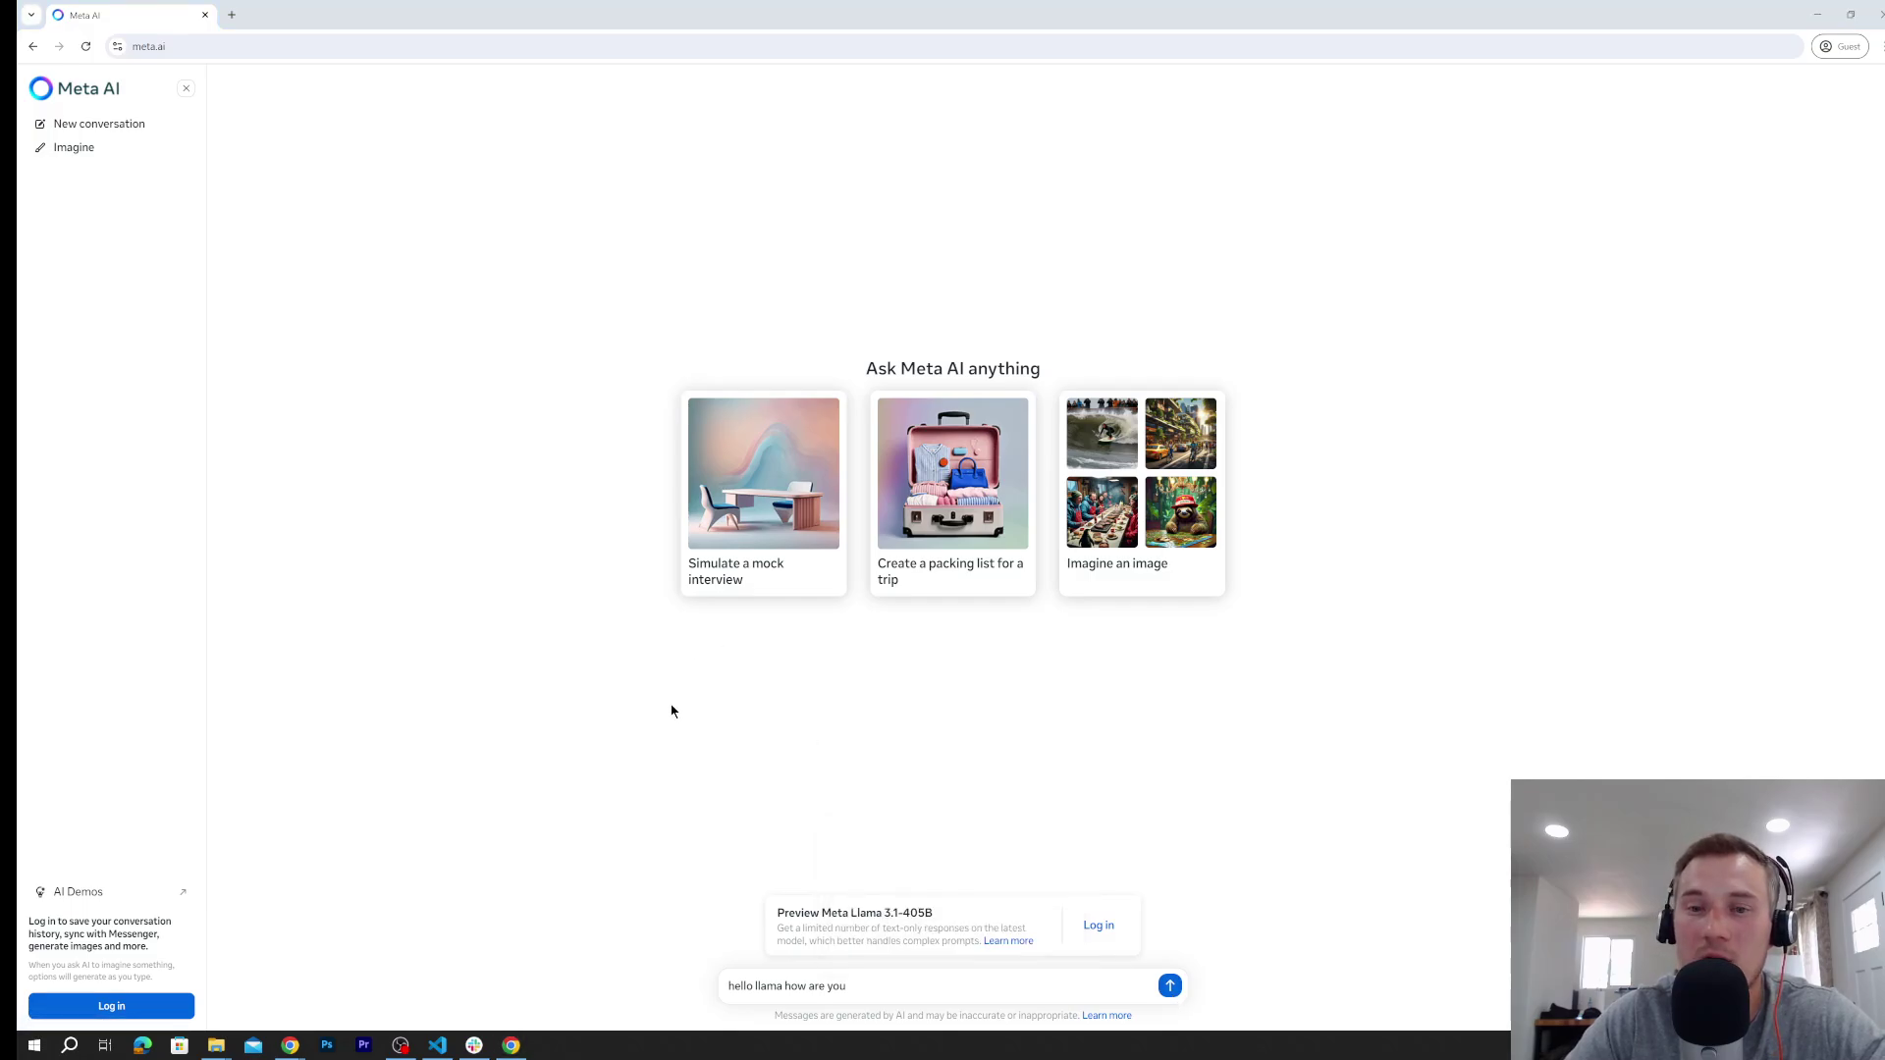
Exit the VS Code Llama chat with /bye and clear the terminal with cls
{"action": "key", "text": "alt+Tab"}
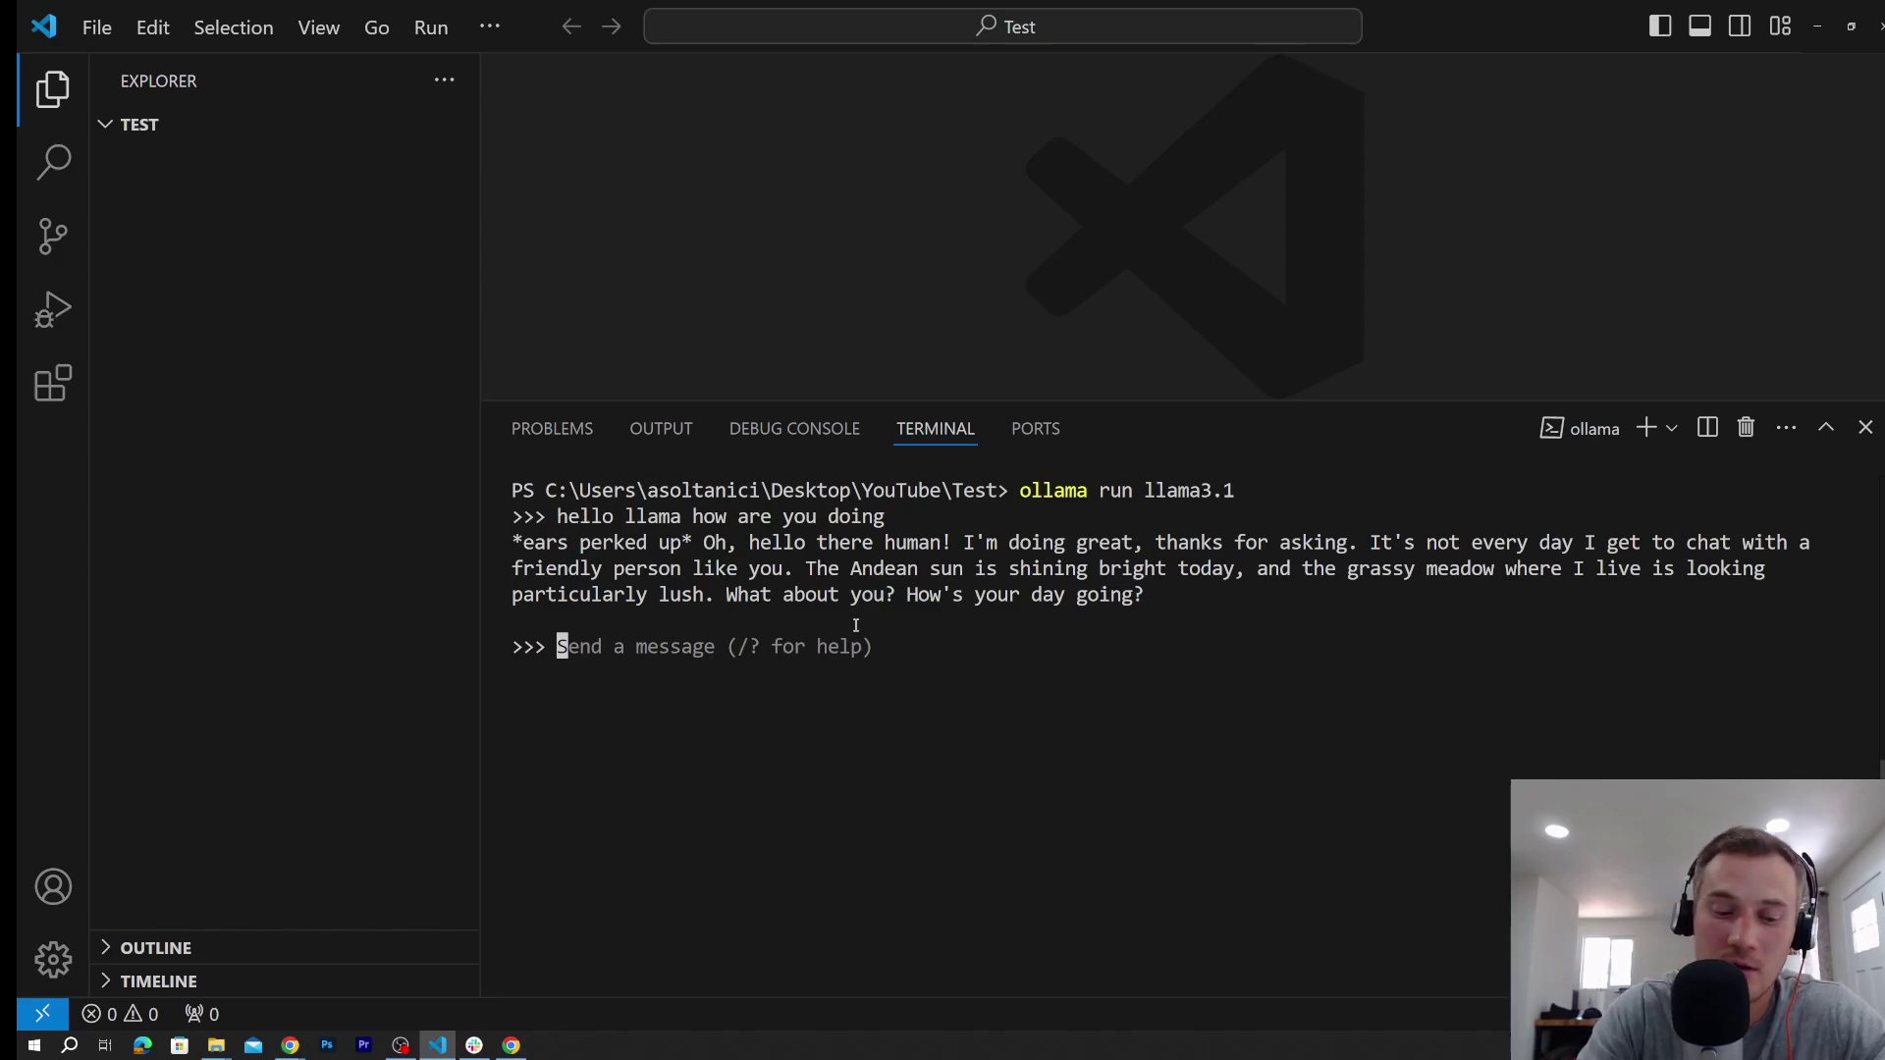
{"action": "type", "text": "/"}
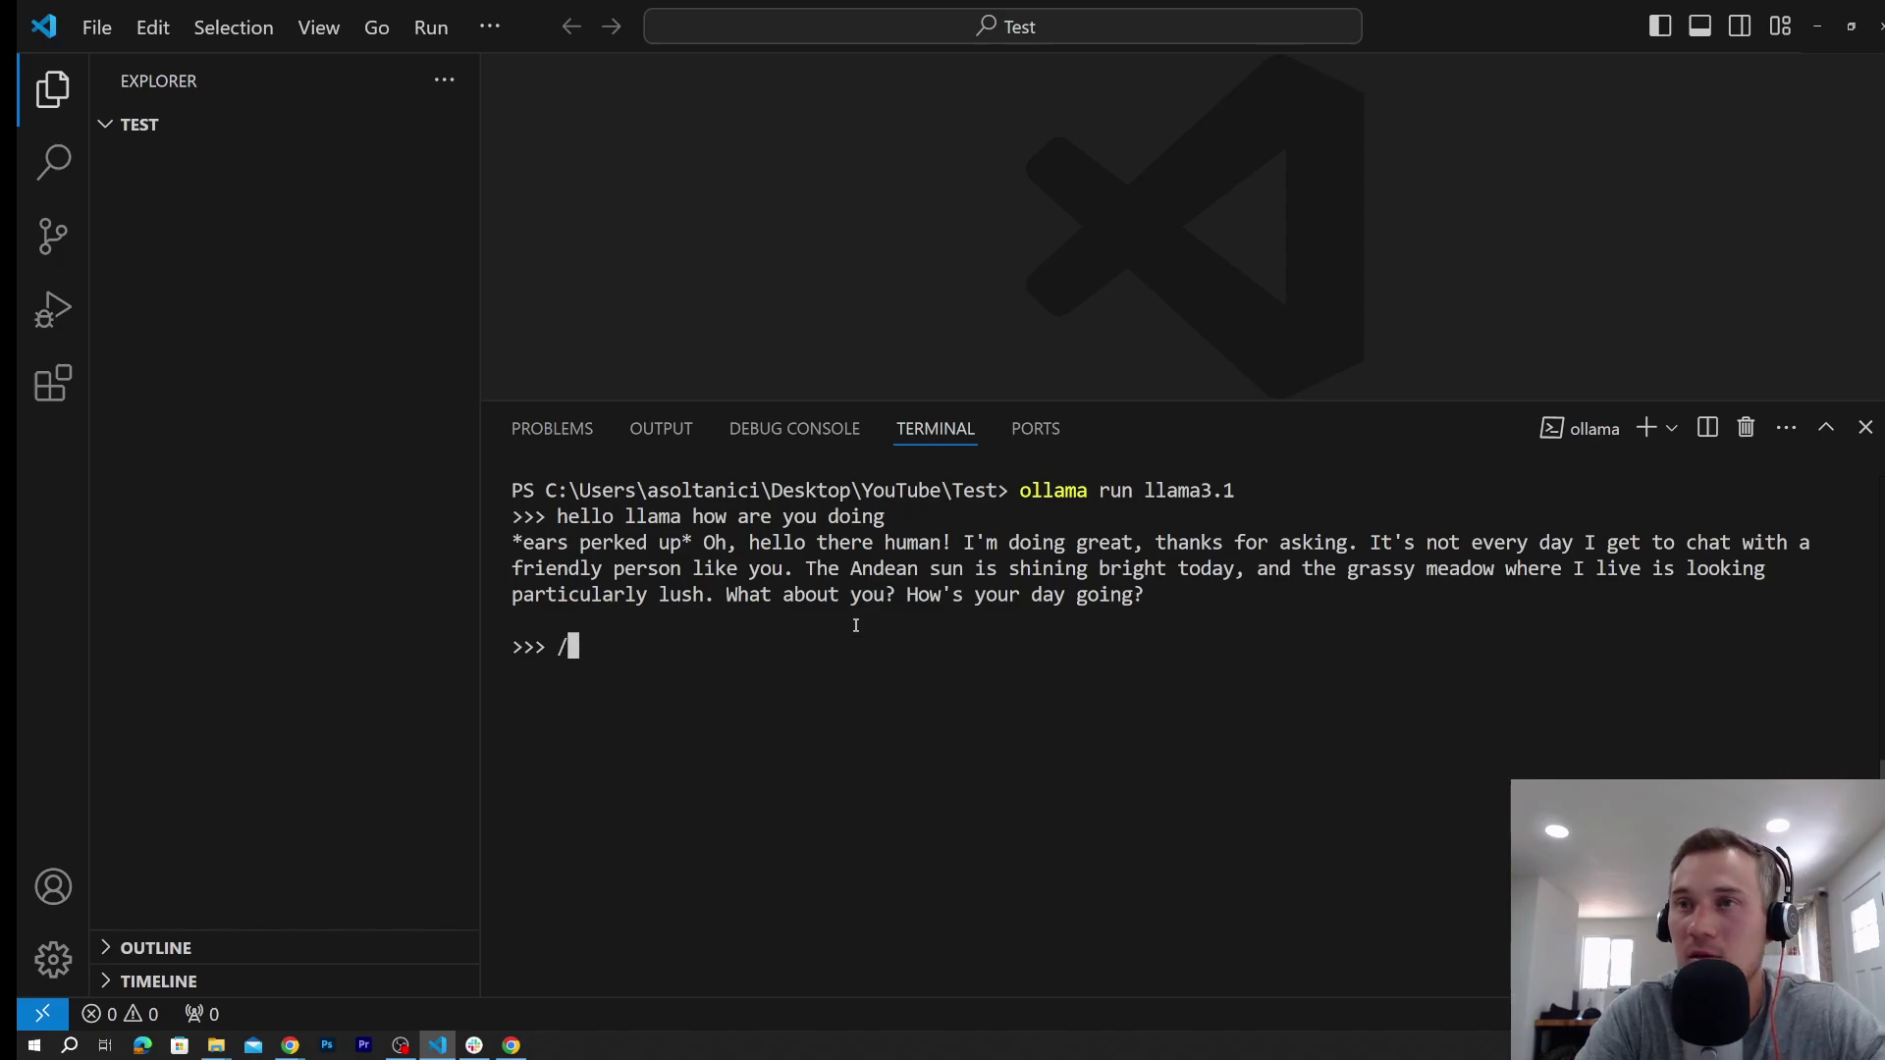
{"action": "type", "text": "bye"}
{"action": "key", "text": "Return"}
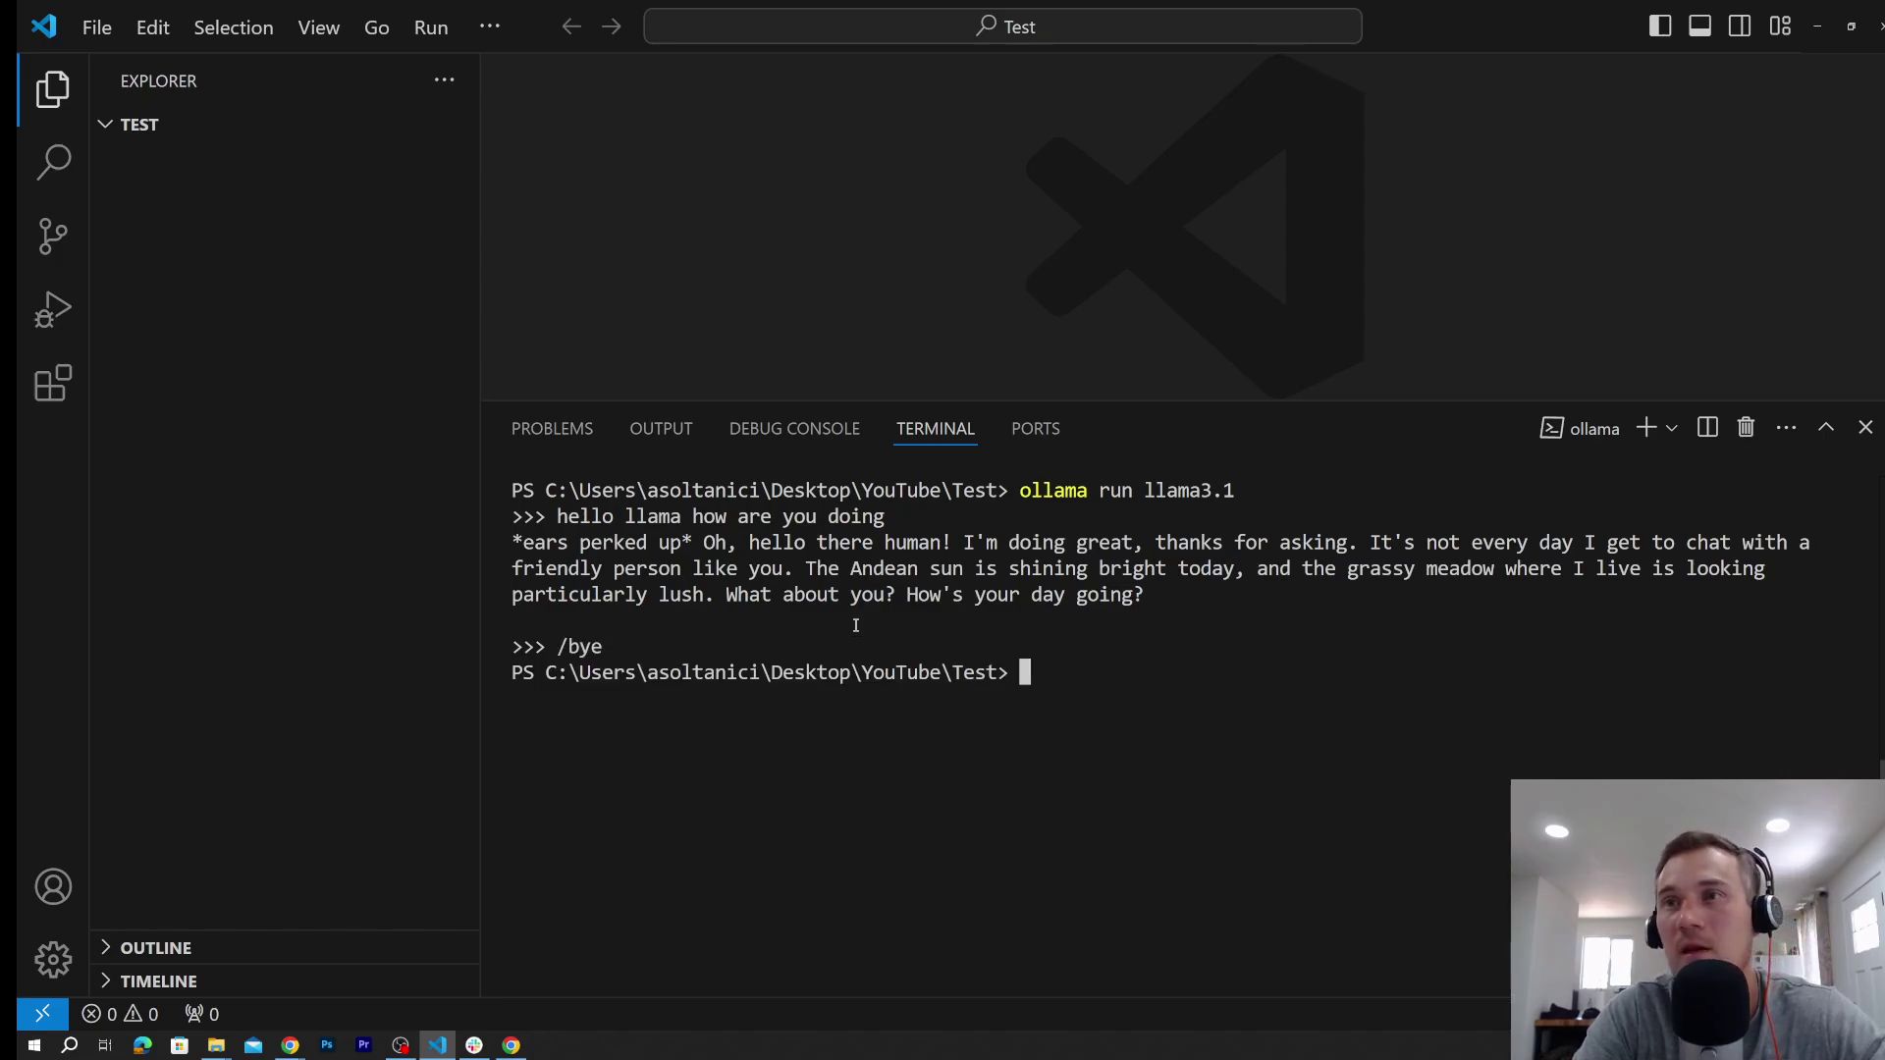
{"action": "type", "text": "cls"}
{"action": "key", "text": "Return"}
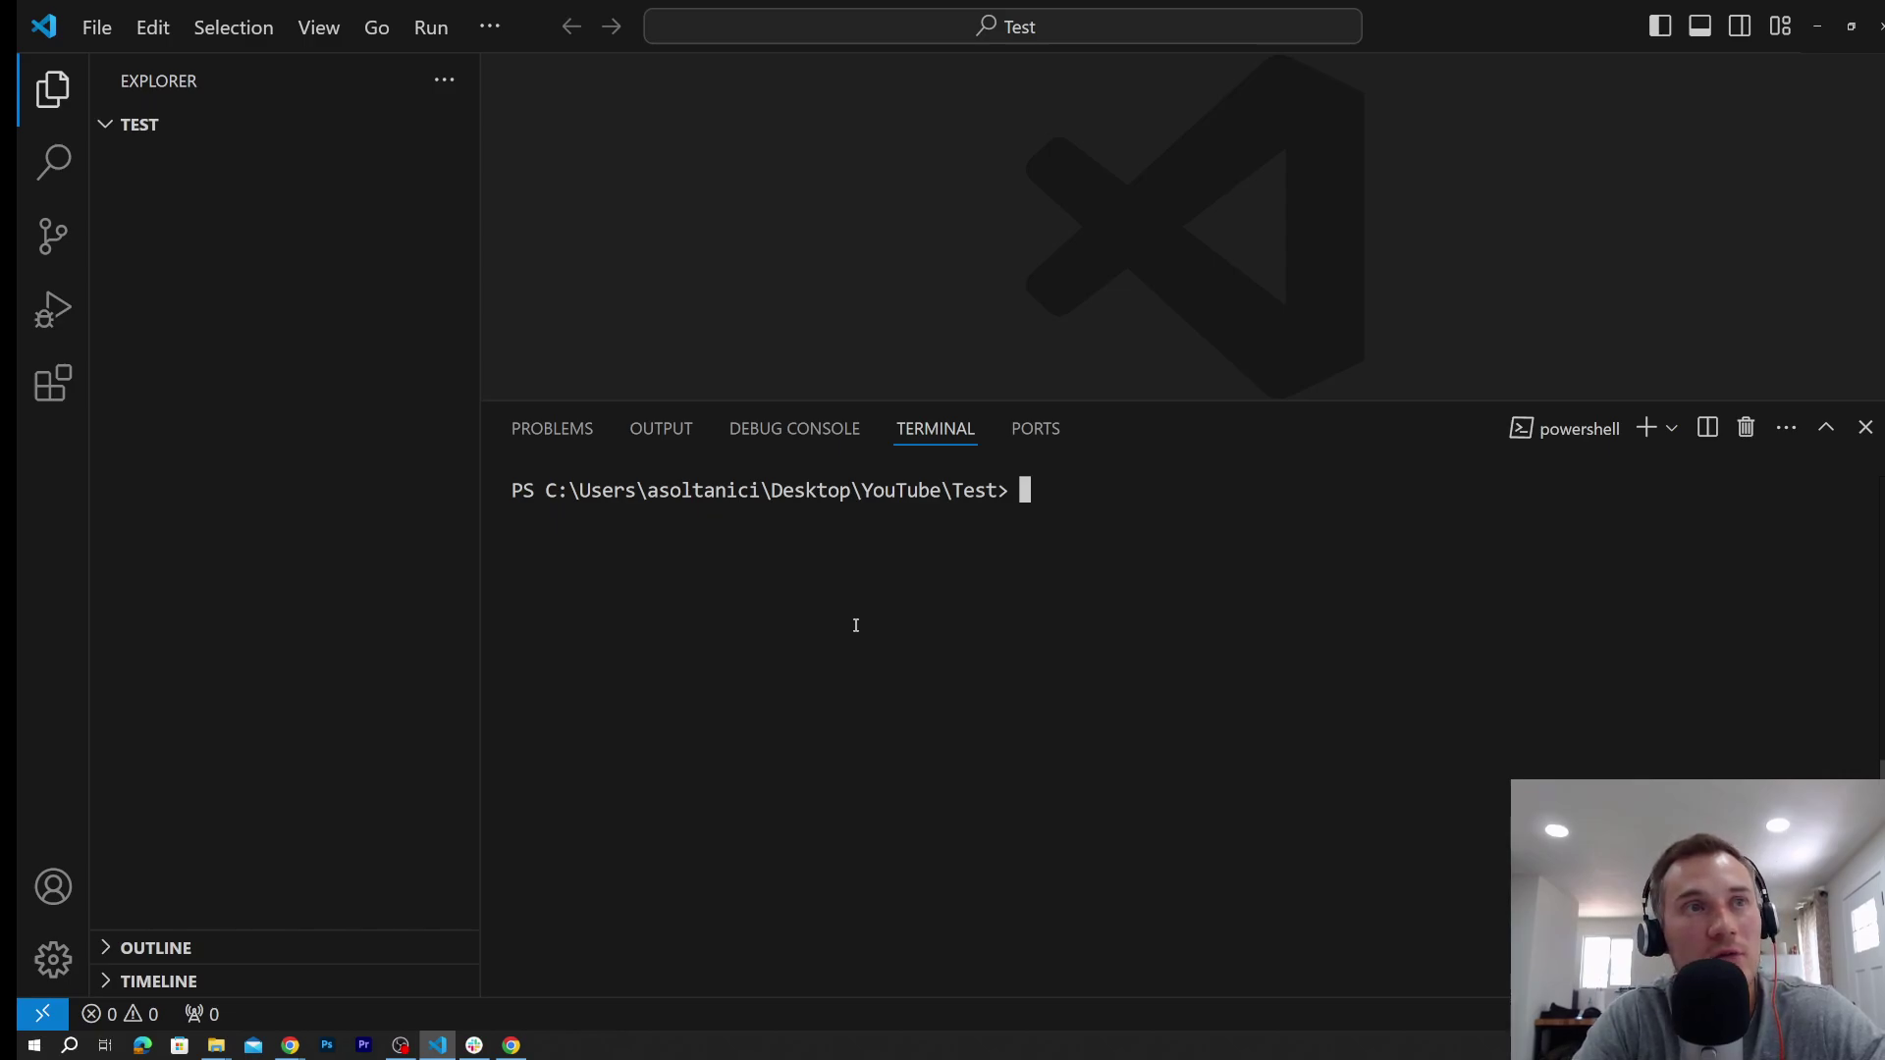
{"action": "key", "text": "super+shift+s"}
In a new tab, search 'llama', open llama.meta.com, and select the 405B model name
{"action": "key", "text": "alt+Tab"}
{"action": "left_click", "coordinate": [231, 15]}
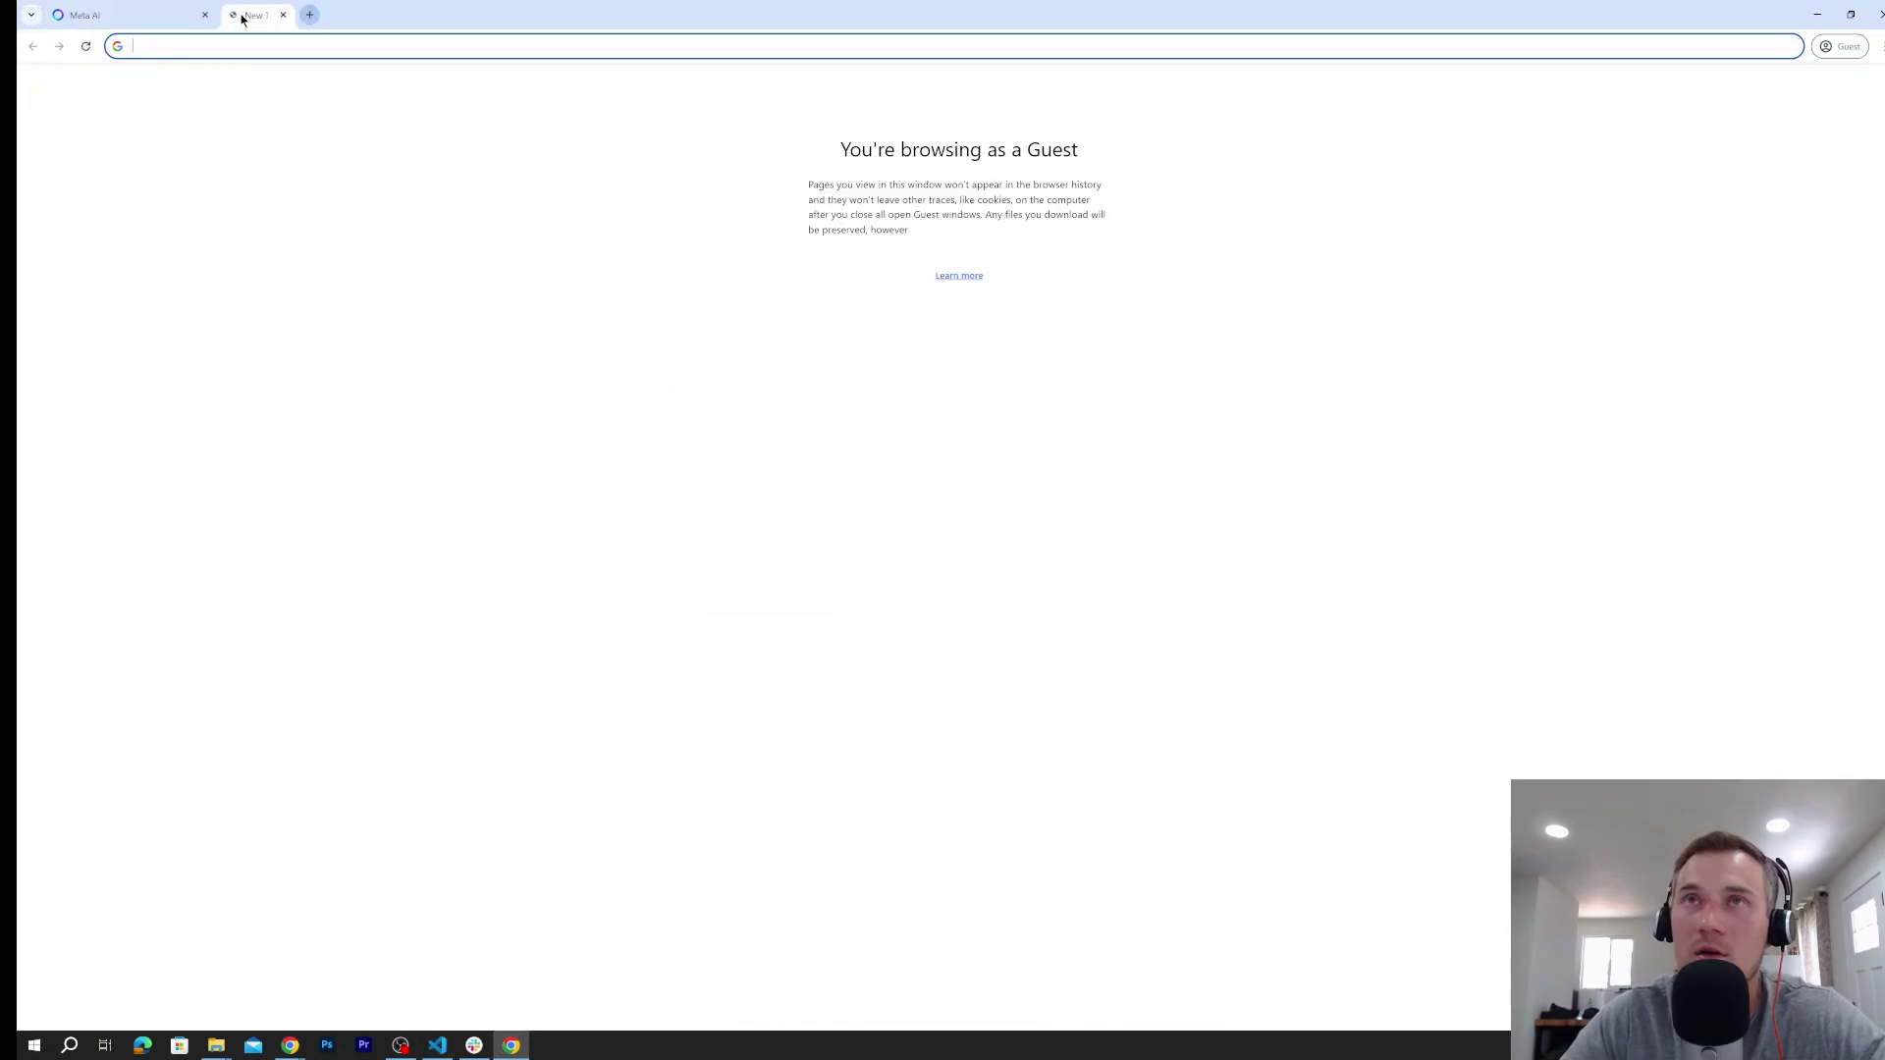
{"action": "type", "text": "llama"}
{"action": "key", "text": "Return"}
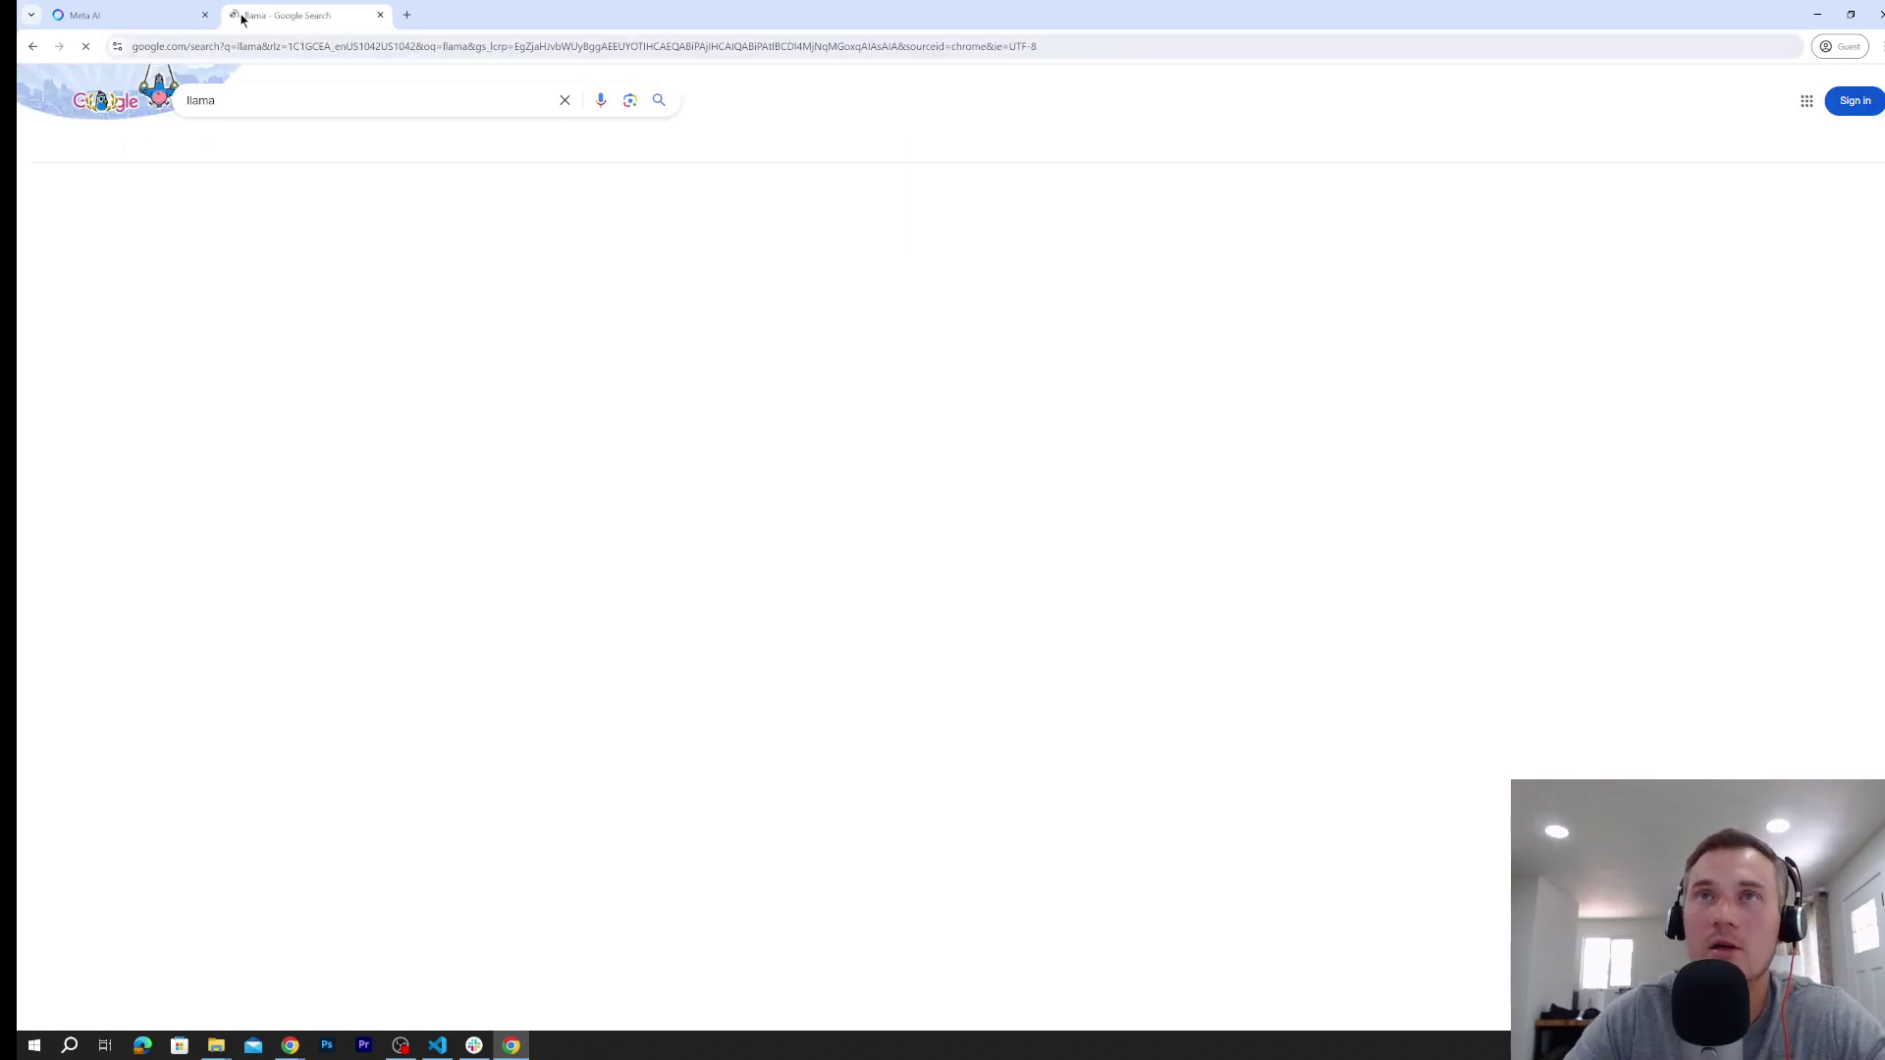
{"action": "left_click", "coordinate": [232, 293]}
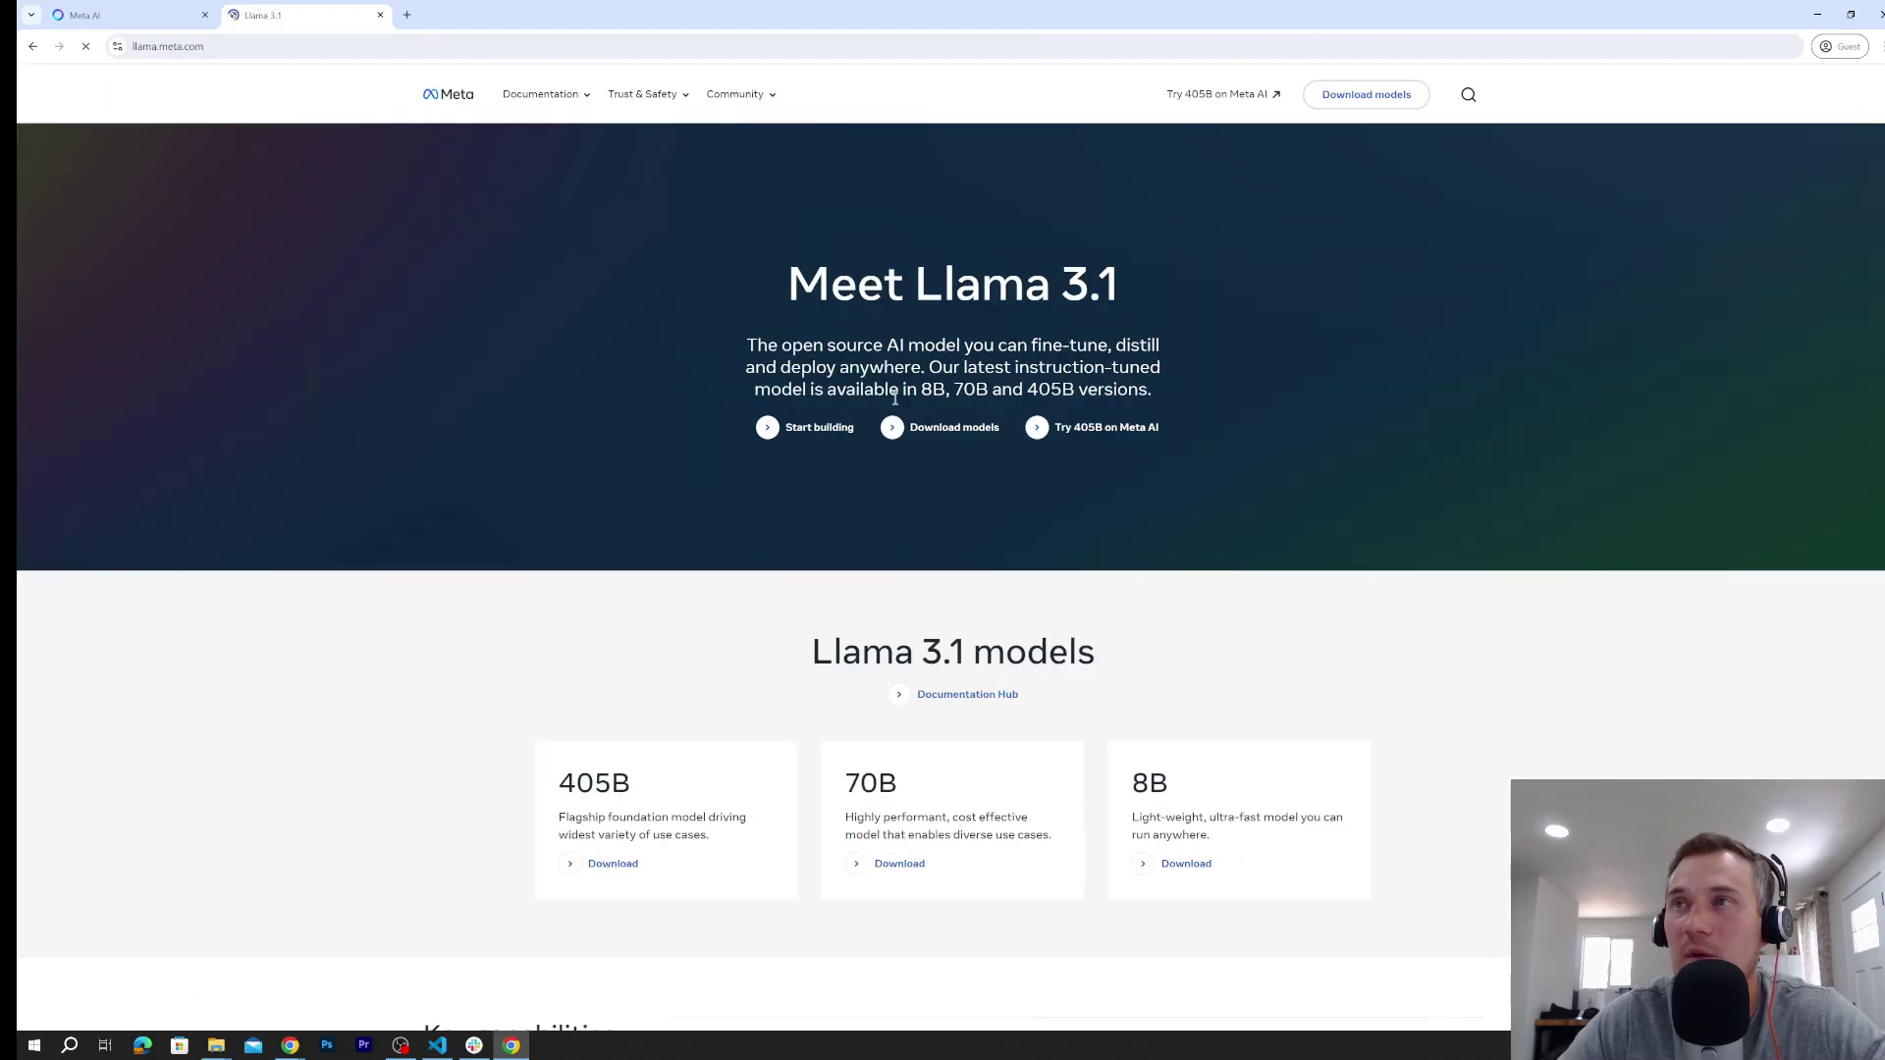
{"action": "scroll", "coordinate": [355, 540], "scroll_direction": "down", "scroll_amount": 1}
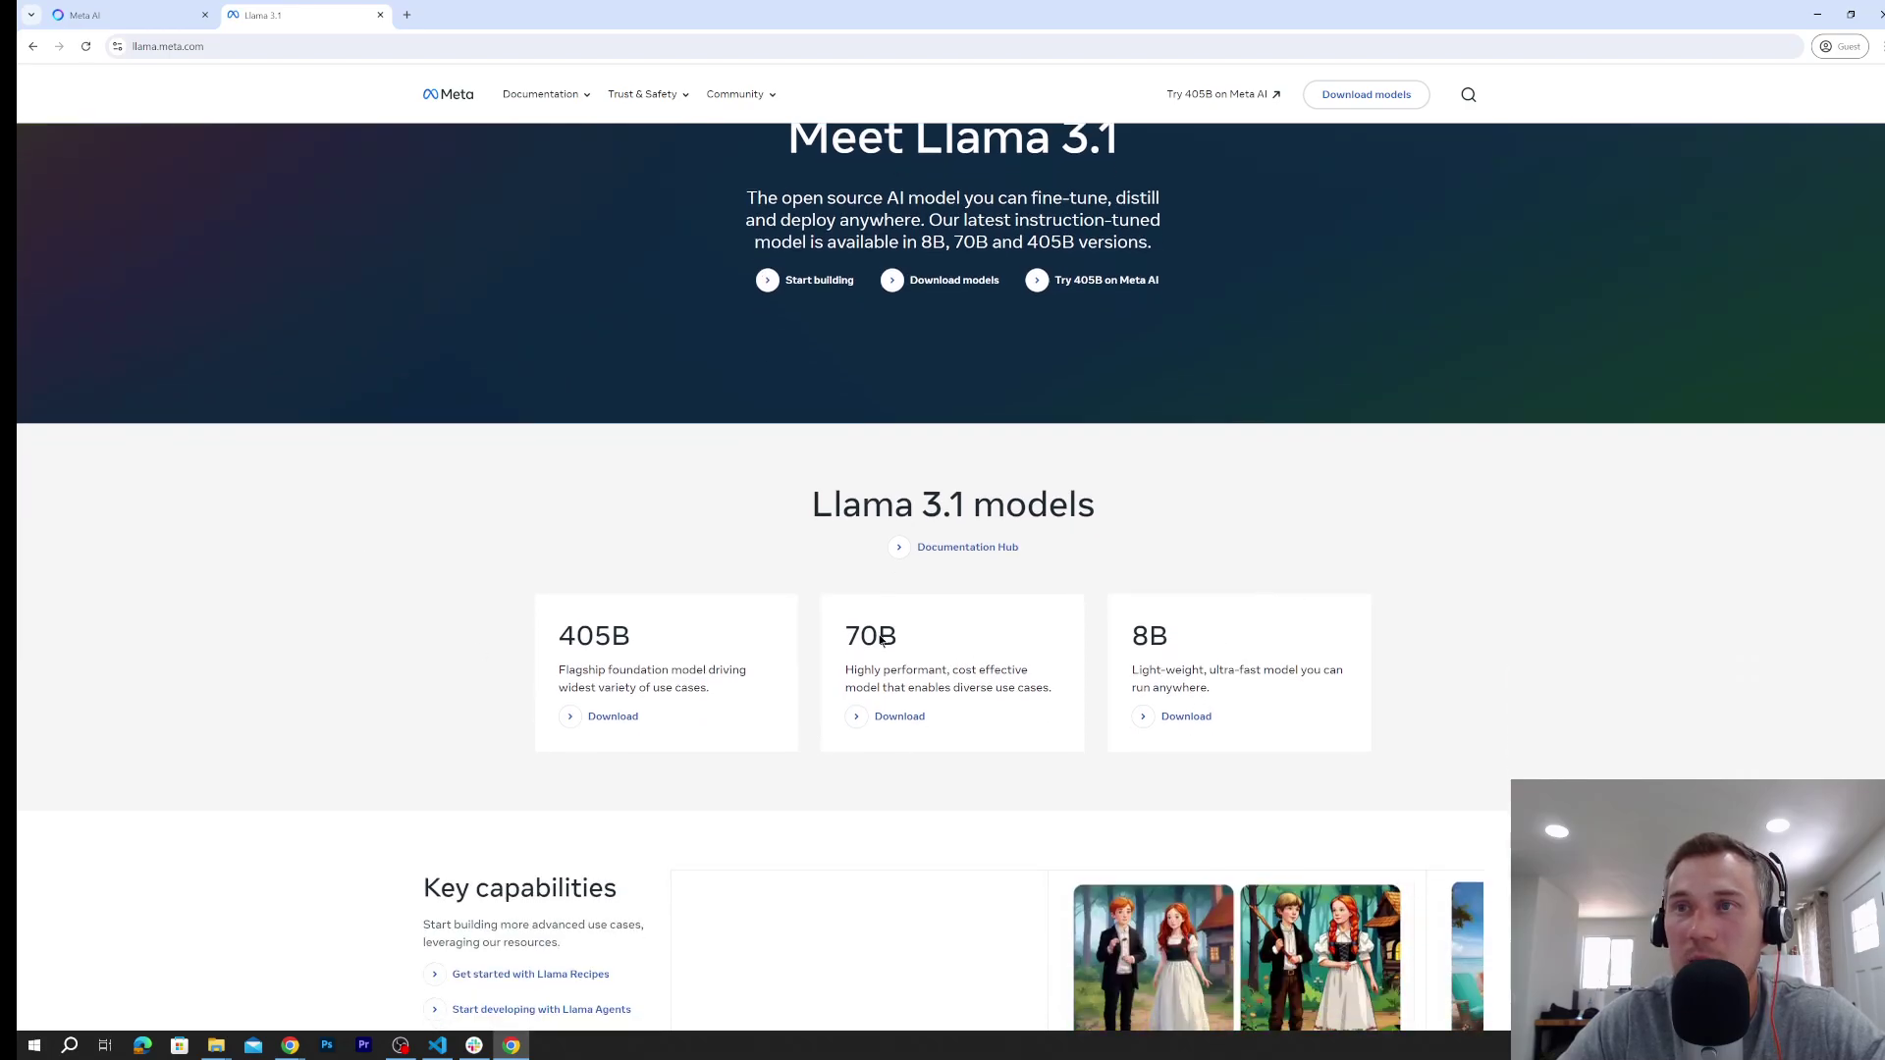
{"action": "double_click", "coordinate": [593, 636]}
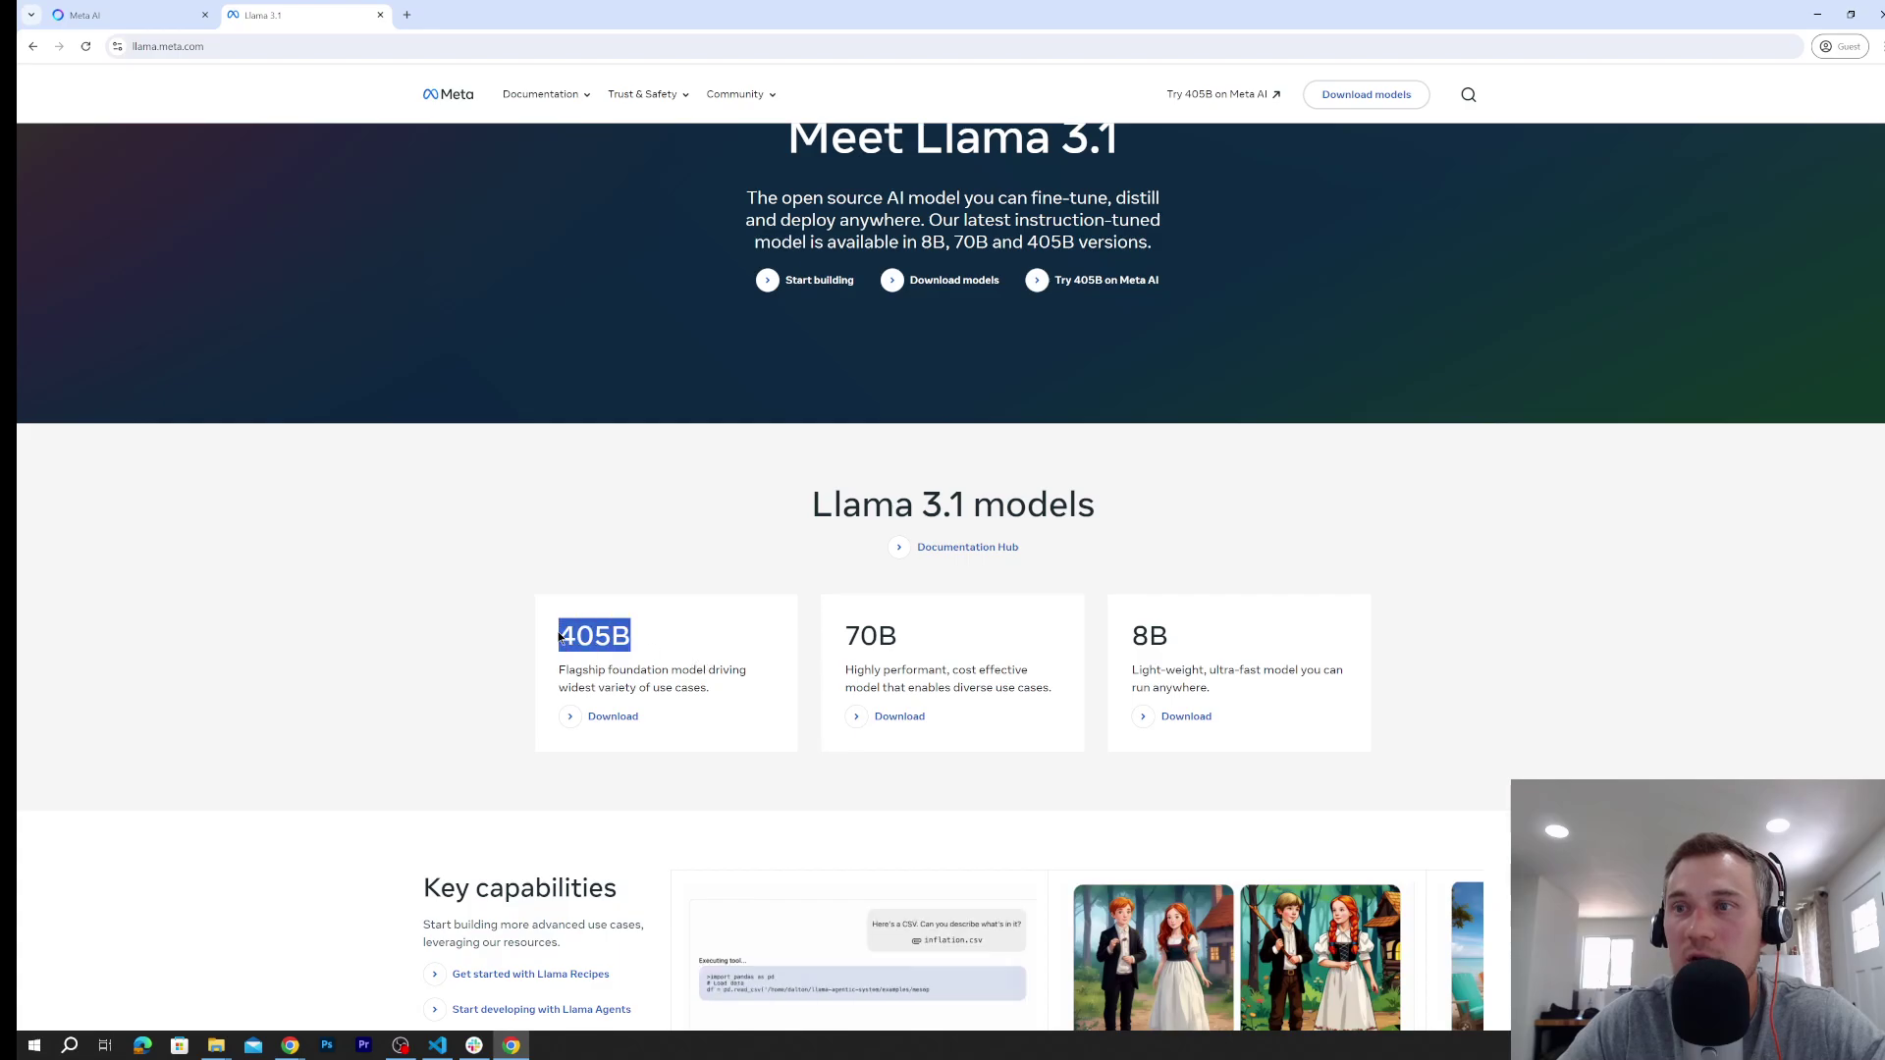
Clear the VS Code terminal with cls and type 'ollama run llama3.1:405b' at the prompt
{"action": "left_click", "coordinate": [435, 636]}
{"action": "key", "text": "alt+Tab"}
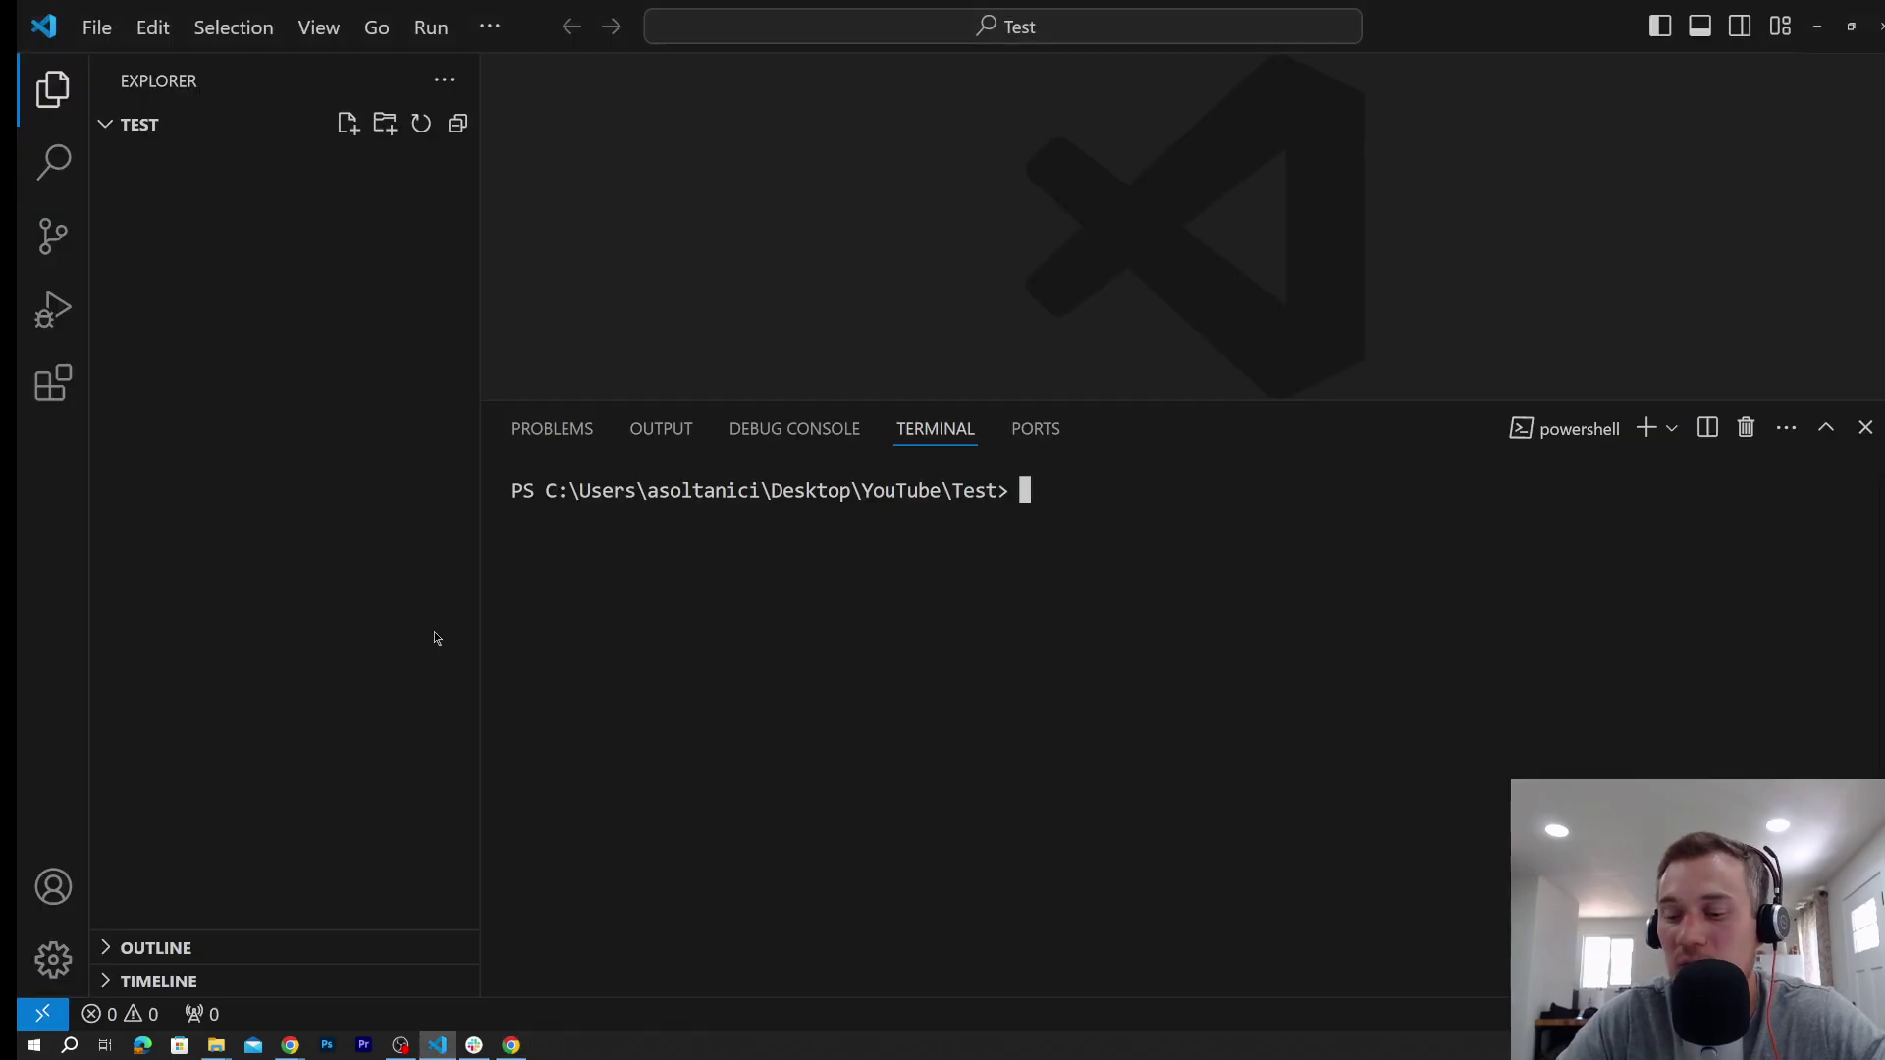
{"action": "type", "text": "cls"}
{"action": "key", "text": "Return"}
{"action": "type", "text": "ollama run llama3.1:405b"}
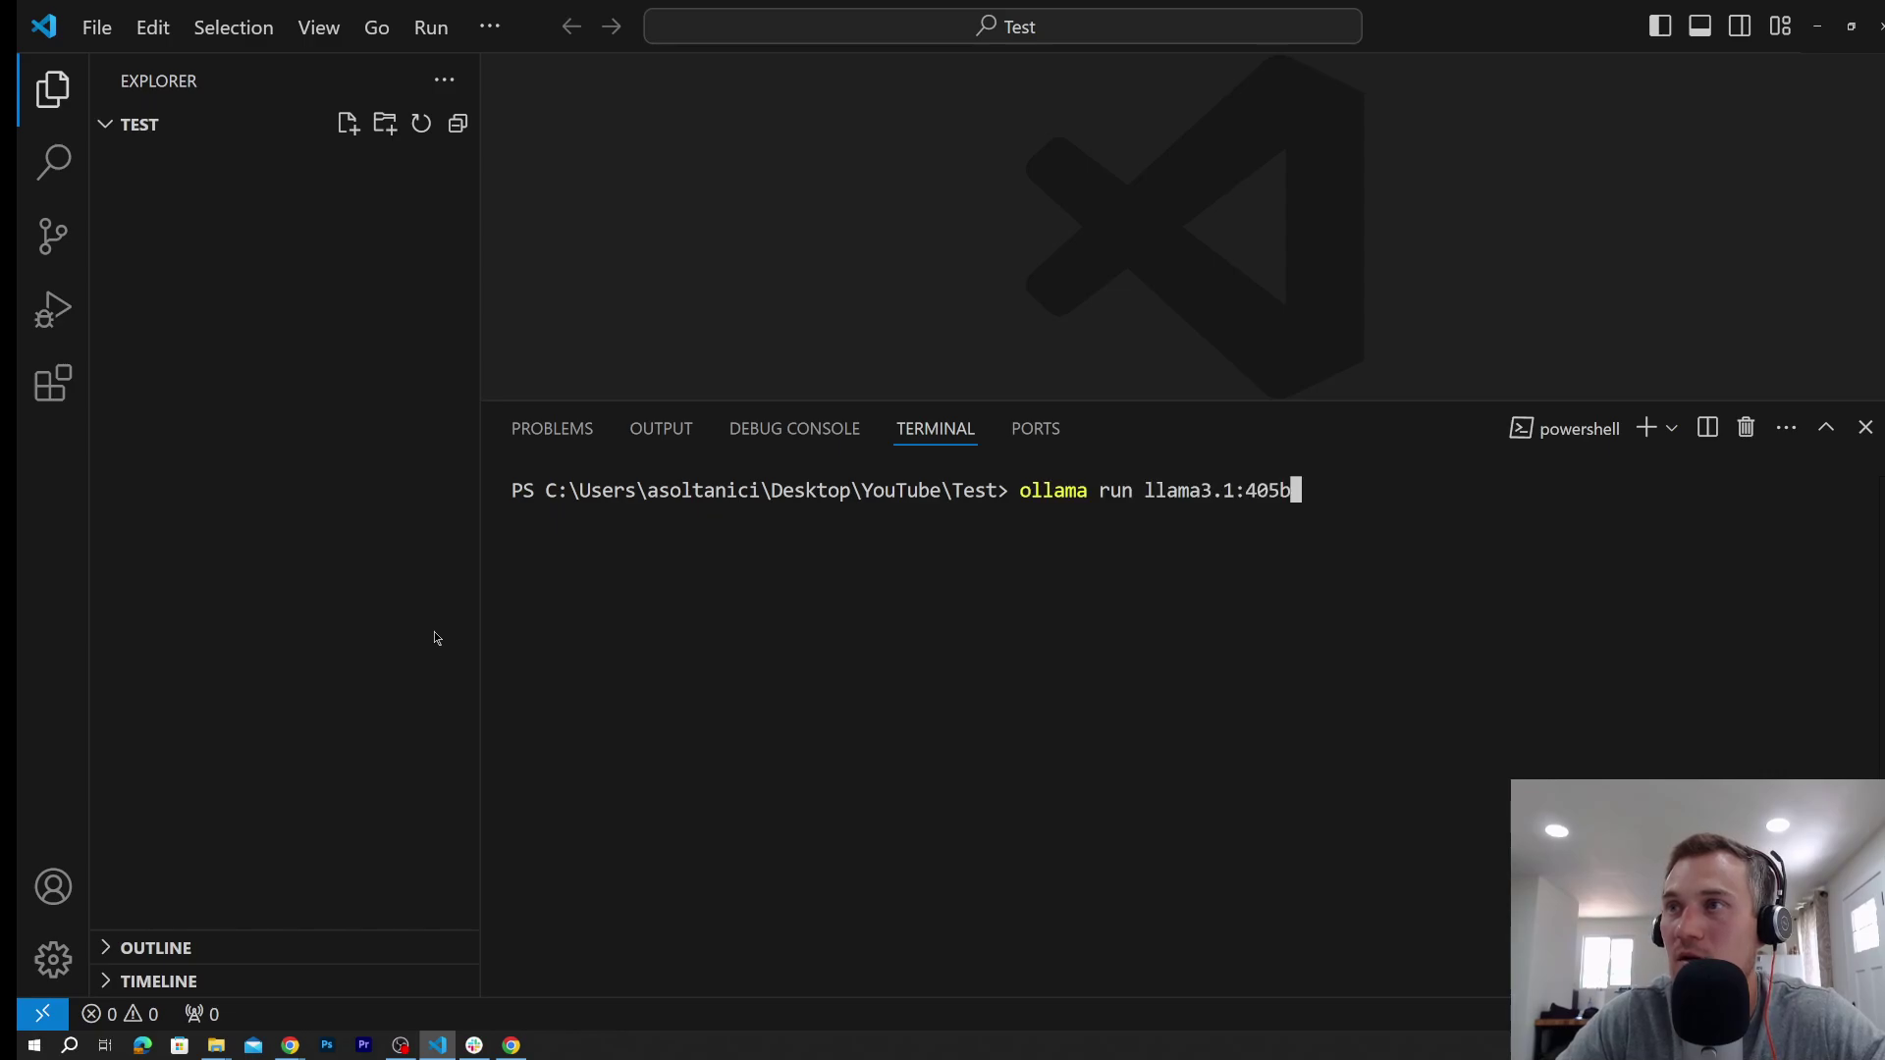